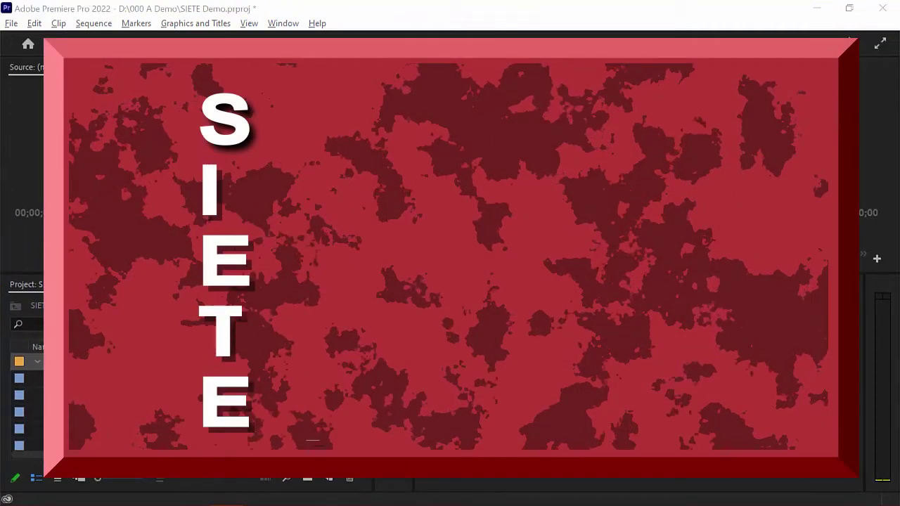
Step: Bring Premiere into focus and collapse the 220901 bin in the Project panel
click(433, 27)
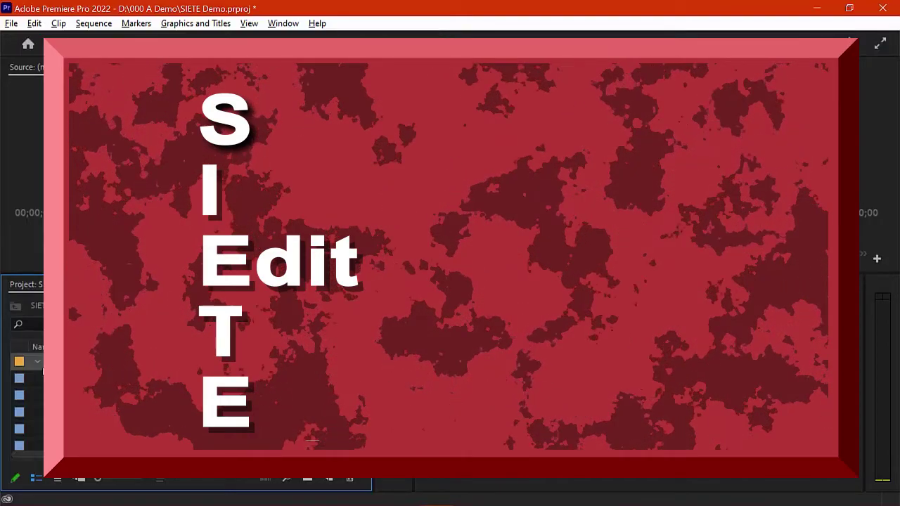
click(37, 361)
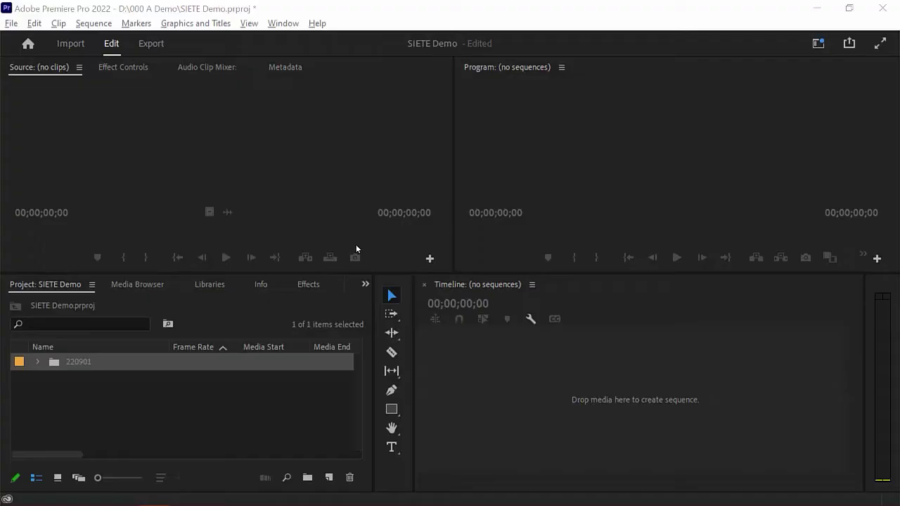
Step: Reset the workspace to its saved layout twice through Window > Workspaces
click(283, 23)
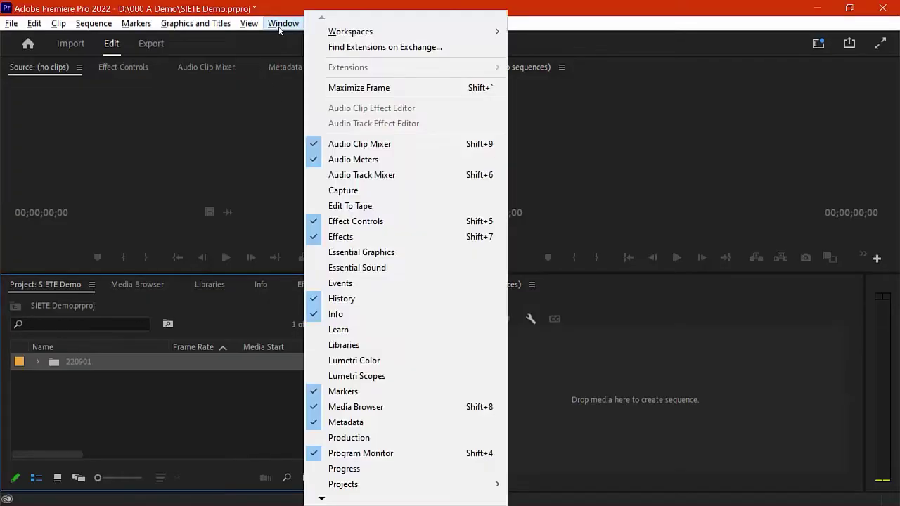
mouse_move(332, 34)
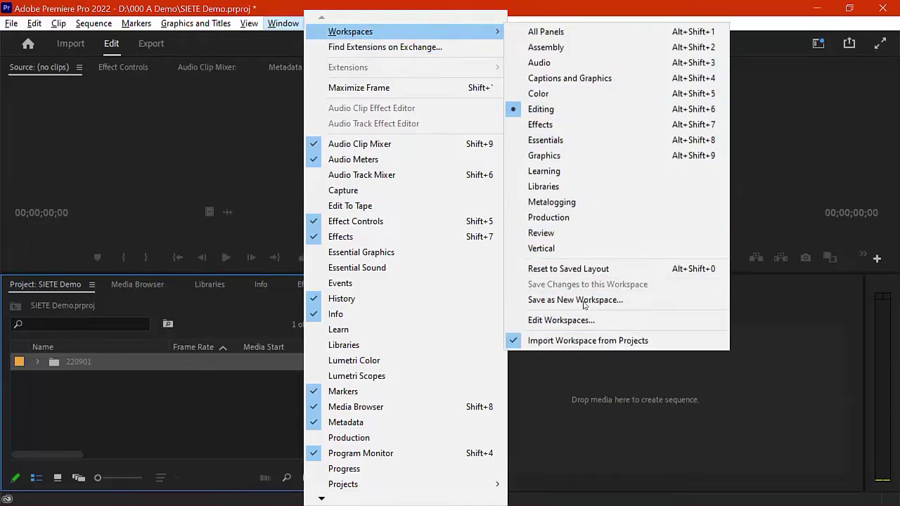
click(589, 269)
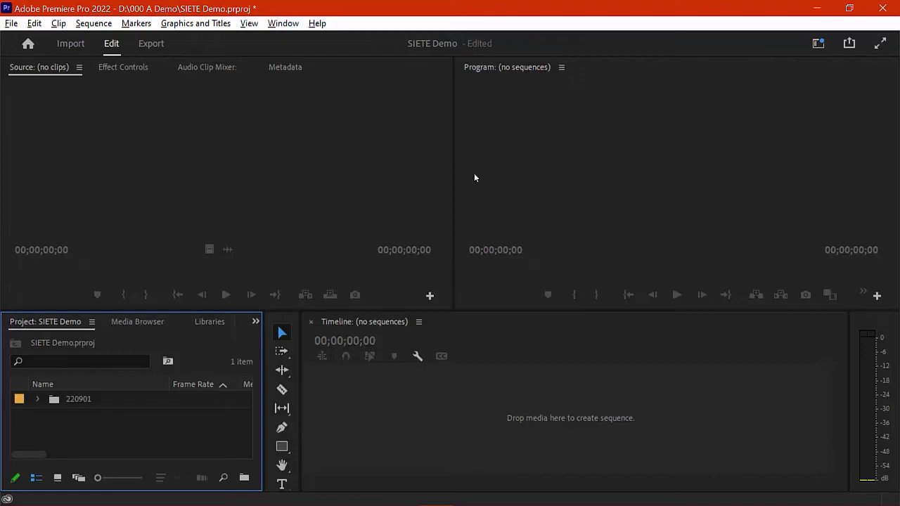
click(275, 27)
mouse_move(323, 32)
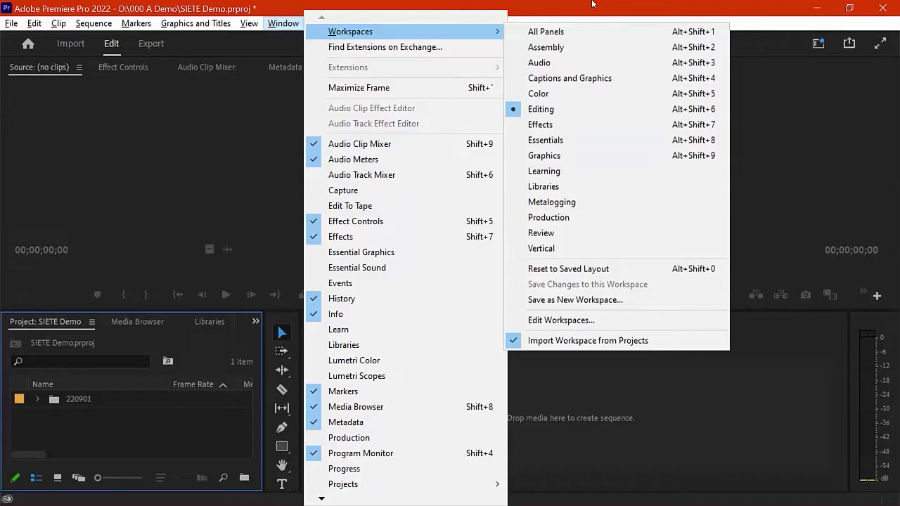
click(566, 268)
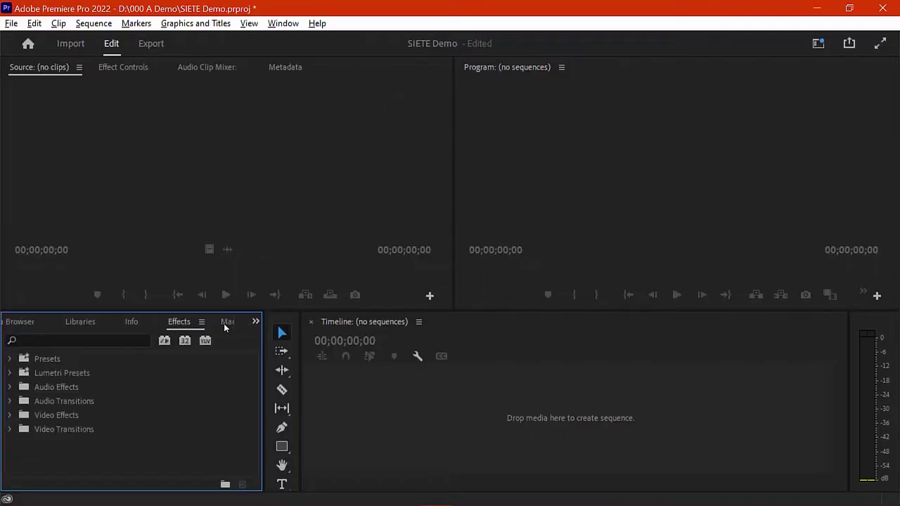
Step: Cycle the lower-left panel tabs through Effects, Markers and History back to Project, then dismiss the Window menu
scroll(224, 324, down, 5)
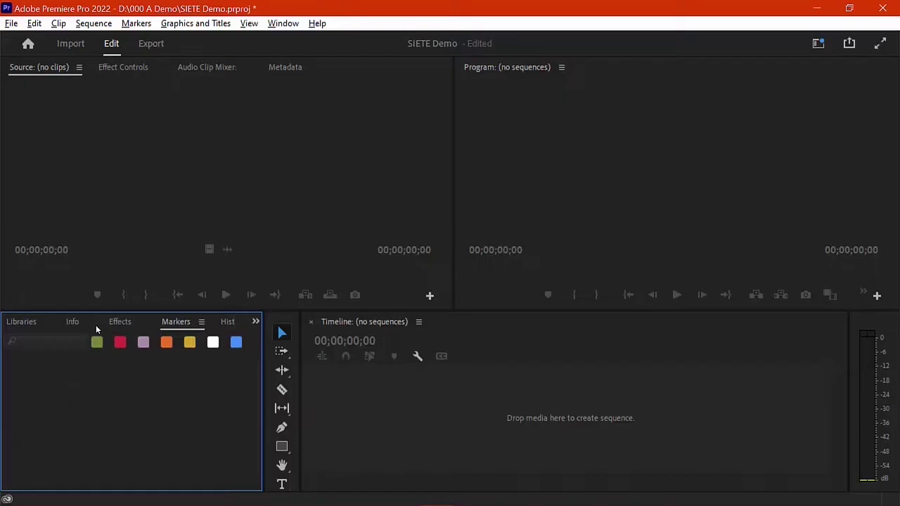
scroll(96, 329, up, 3)
scroll(97, 329, down, 4)
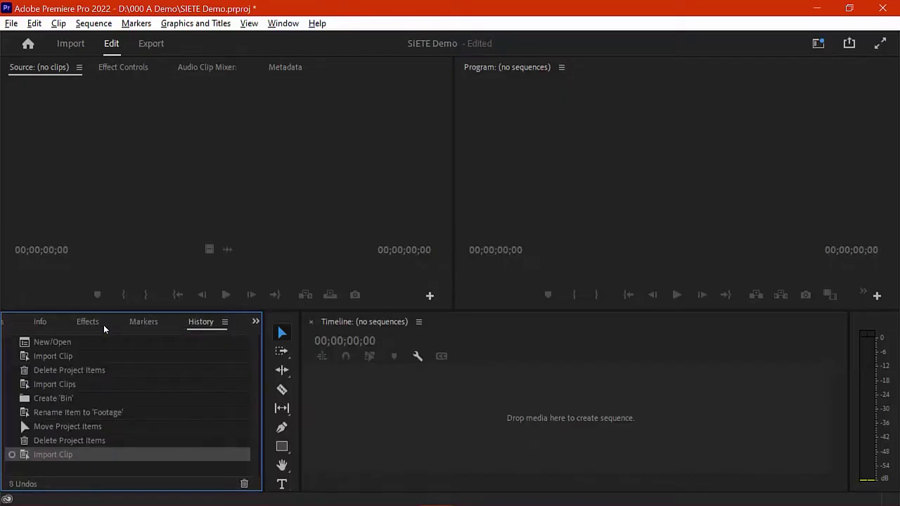
scroll(103, 324, up, 2)
scroll(103, 325, down, 2)
scroll(104, 324, up, 5)
scroll(104, 324, up, 1)
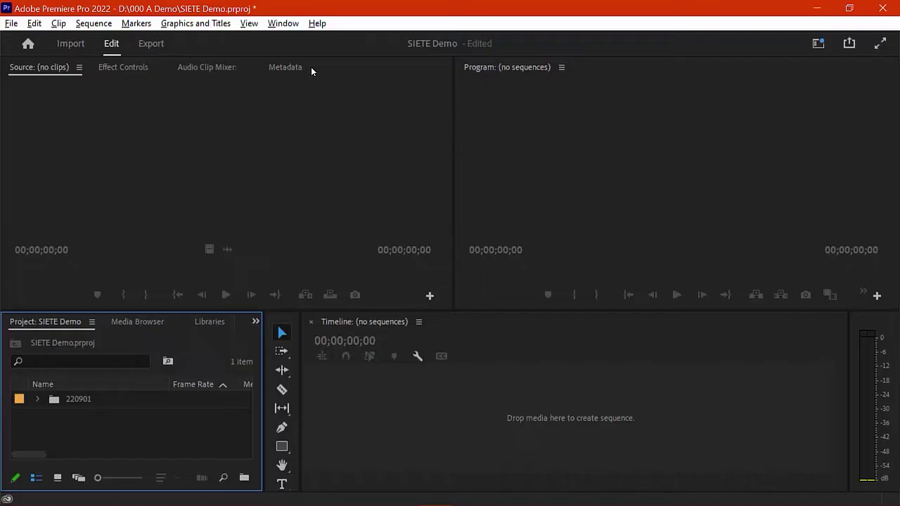
click(286, 26)
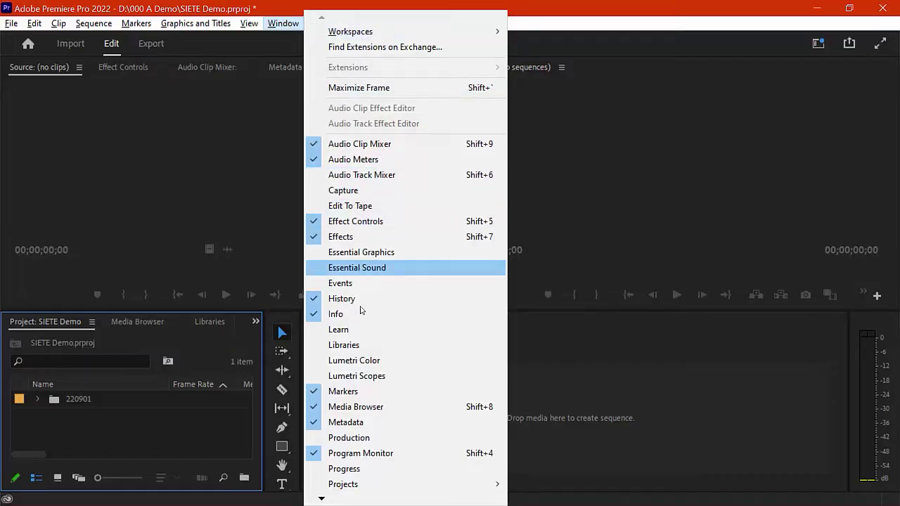
click(566, 7)
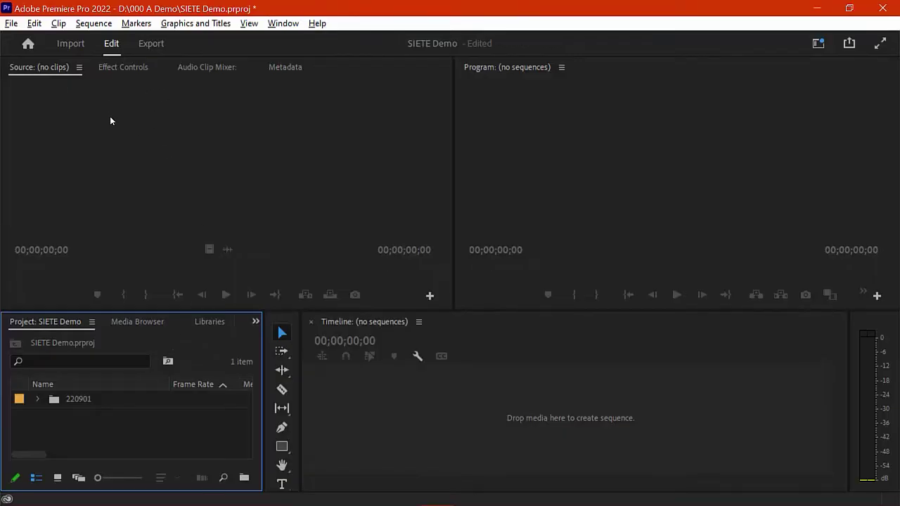
Step: Open 00000.MTS from the 220901 bin, mark a 00:00:10:21 range, and enlarge the Project panel
click(37, 399)
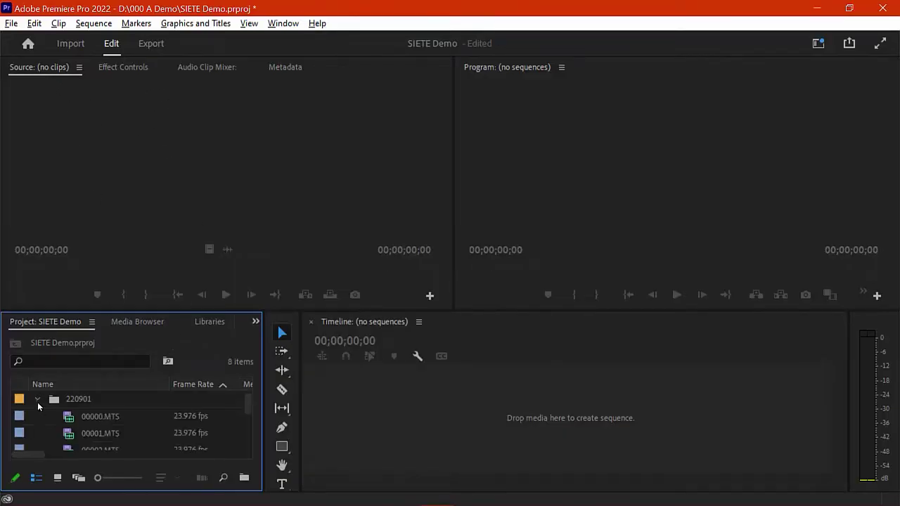
double_click(70, 421)
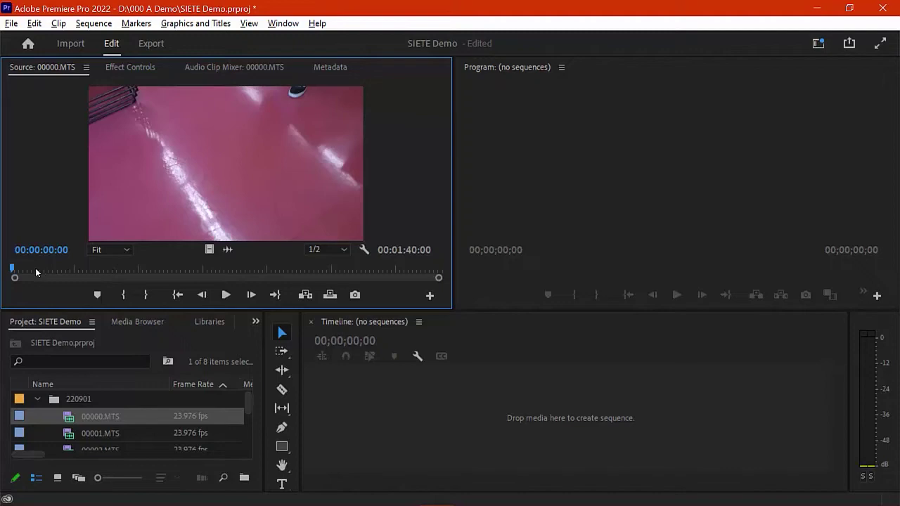
drag(13, 269, 122, 274)
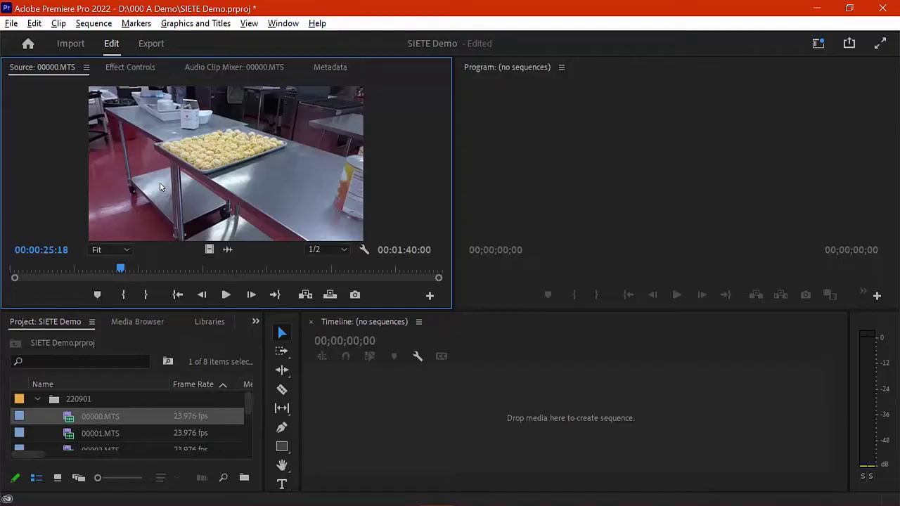
click(124, 294)
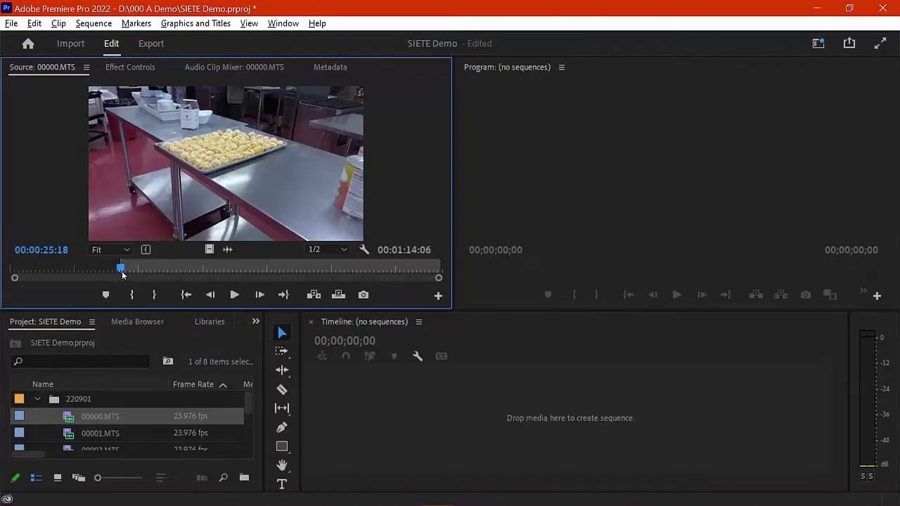
drag(121, 272, 357, 272)
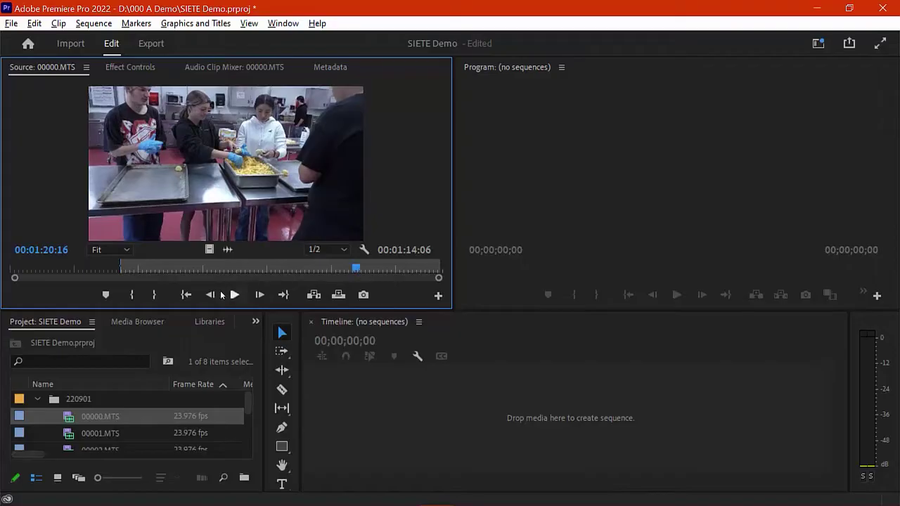
click(154, 297)
drag(120, 268, 342, 267)
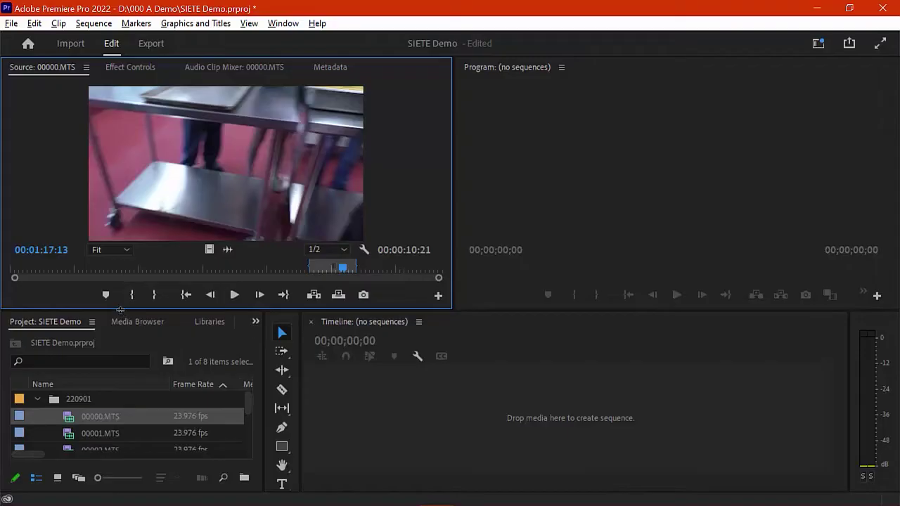
drag(120, 308, 95, 248)
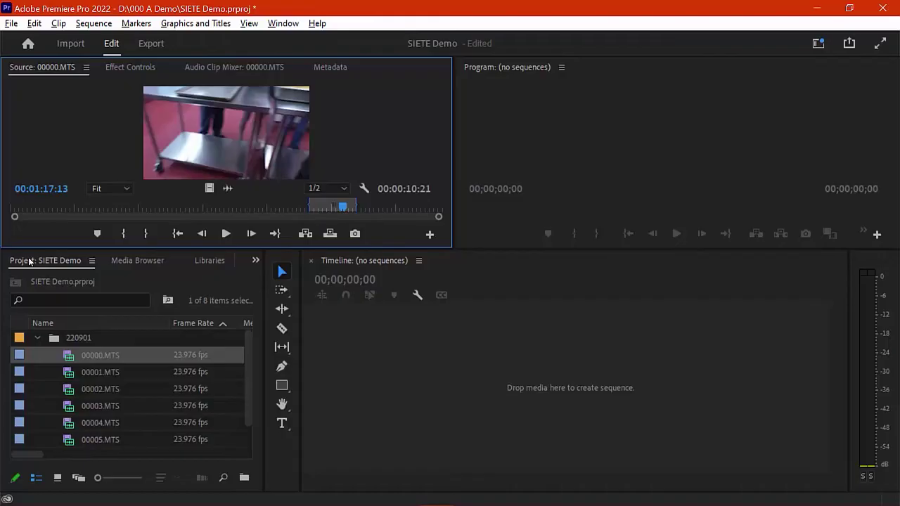
Step: Turn on the Project panel's Preview Area and load 00001.MTS into the Source Monitor
click(91, 260)
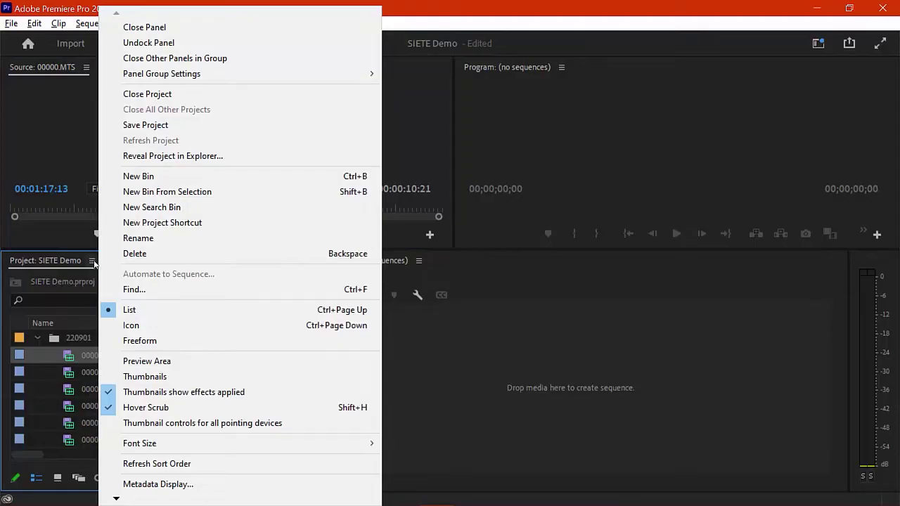
click(149, 361)
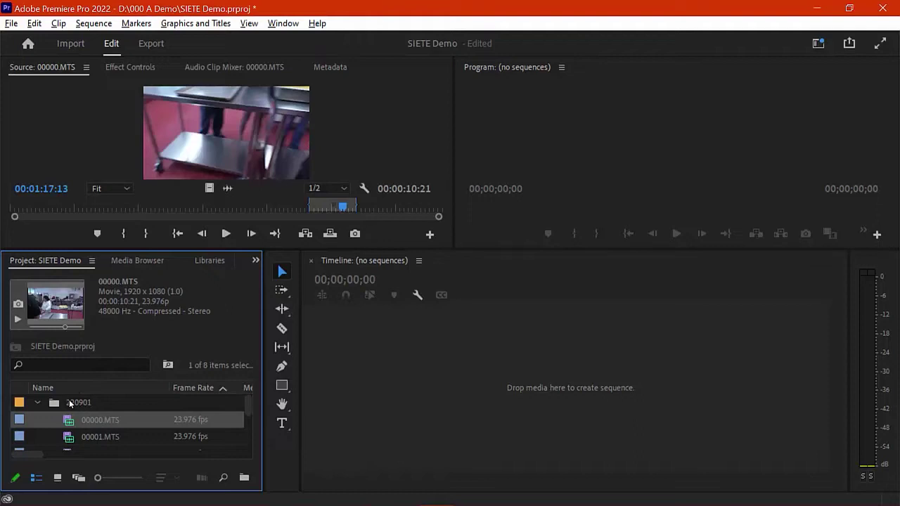
double_click(69, 438)
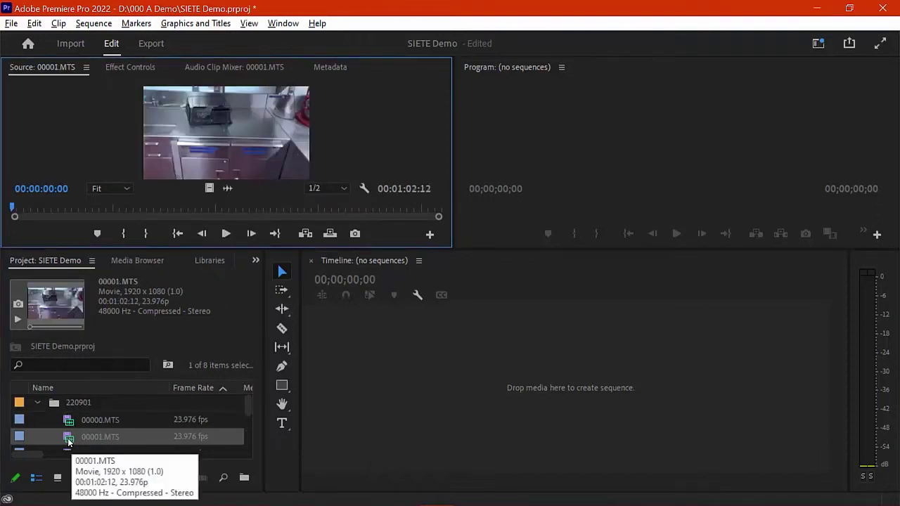
click(59, 208)
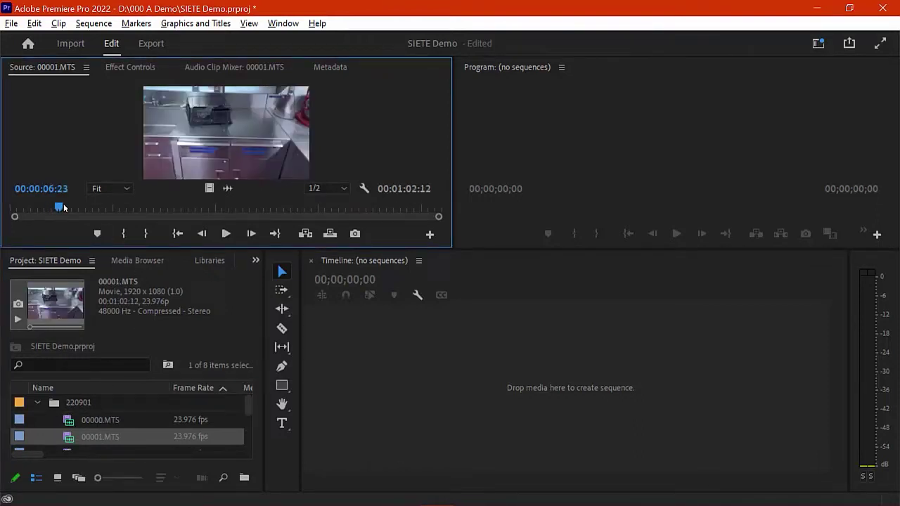
mouse_move(63, 207)
mouse_down()
mouse_move(231, 215)
mouse_move(163, 211)
mouse_move(256, 207)
mouse_move(237, 208)
mouse_up()
Step: Mark 00001.MTS from 00:00:22:08 to 00:00:33:02 and preview the footage beyond the Out point
click(123, 233)
click(154, 234)
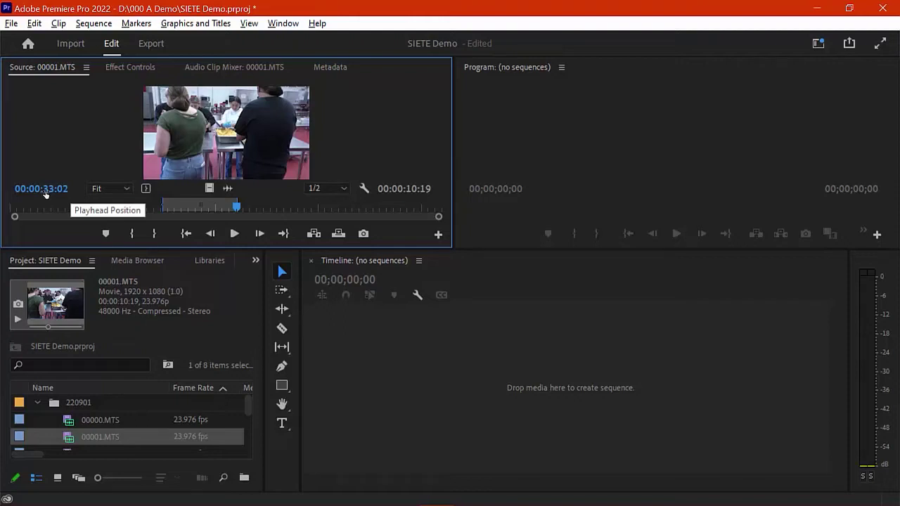
key(l)
key(l)
key(l)
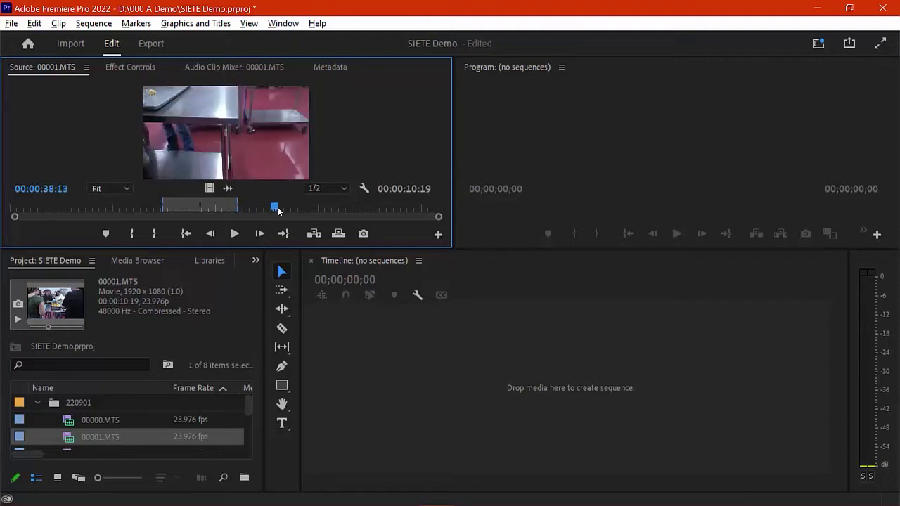
key(k)
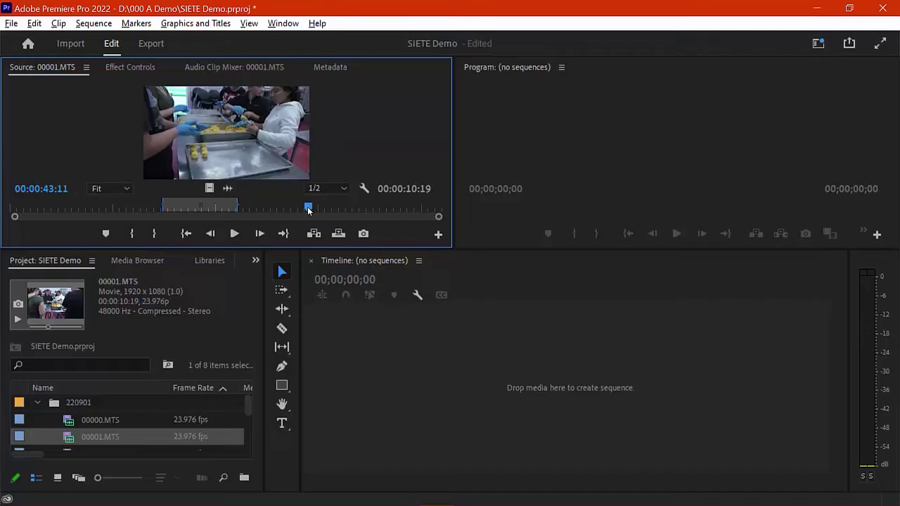
drag(307, 210, 426, 215)
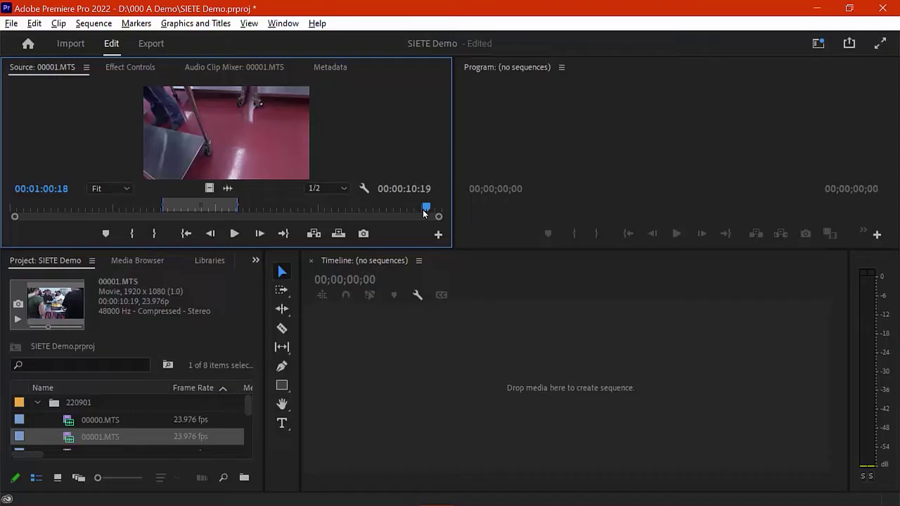
drag(425, 213, 220, 211)
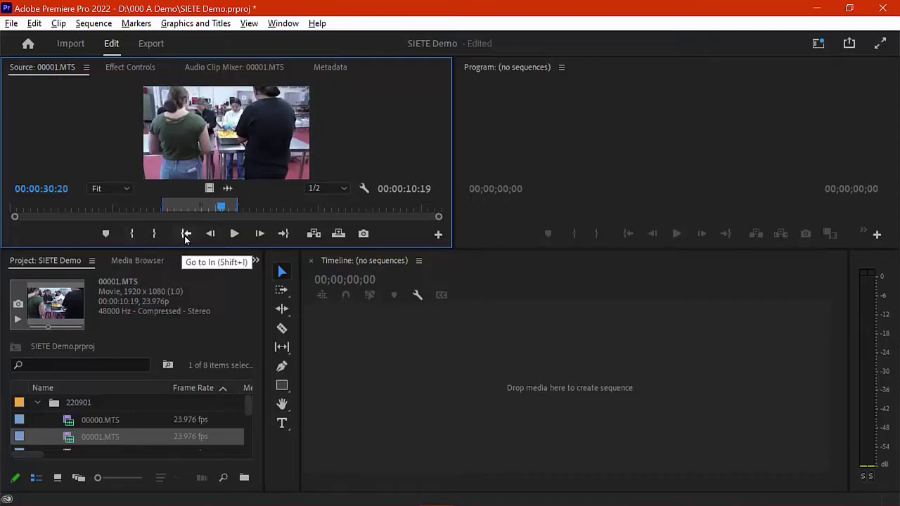
click(185, 238)
click(284, 237)
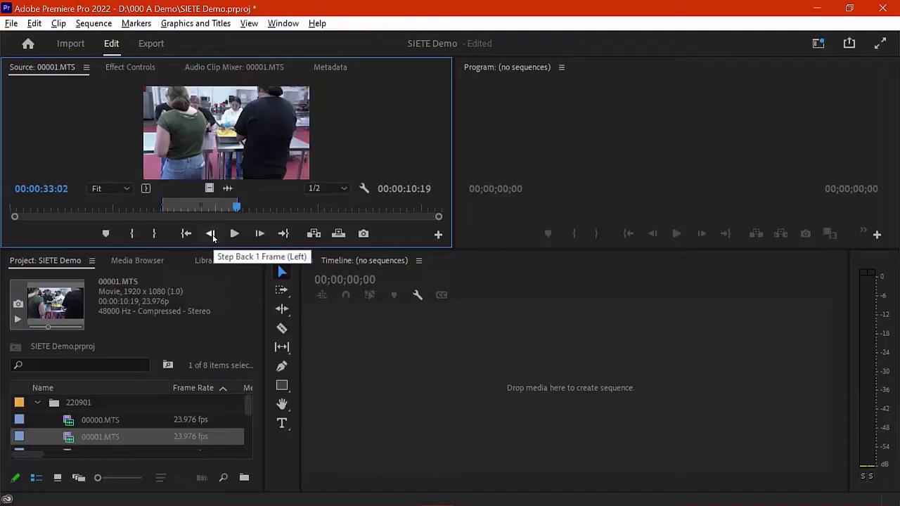
click(210, 234)
click(210, 234)
click(210, 234)
click(211, 234)
click(210, 234)
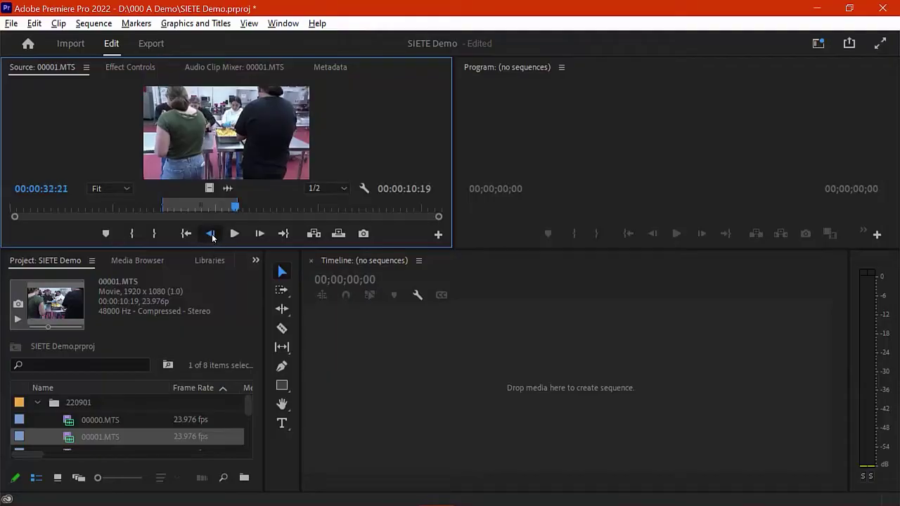
click(210, 234)
click(210, 234)
click(210, 234)
click(210, 234)
click(210, 234)
click(210, 234)
click(210, 234)
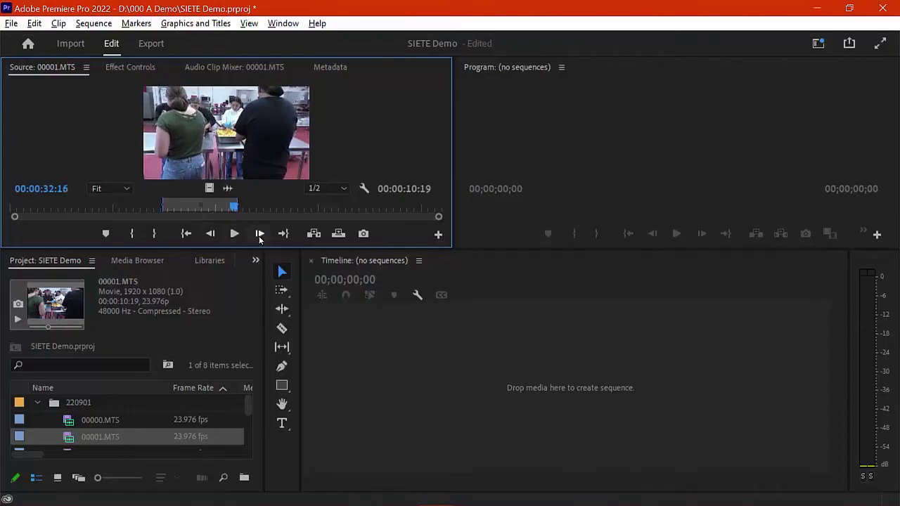
click(182, 208)
click(234, 233)
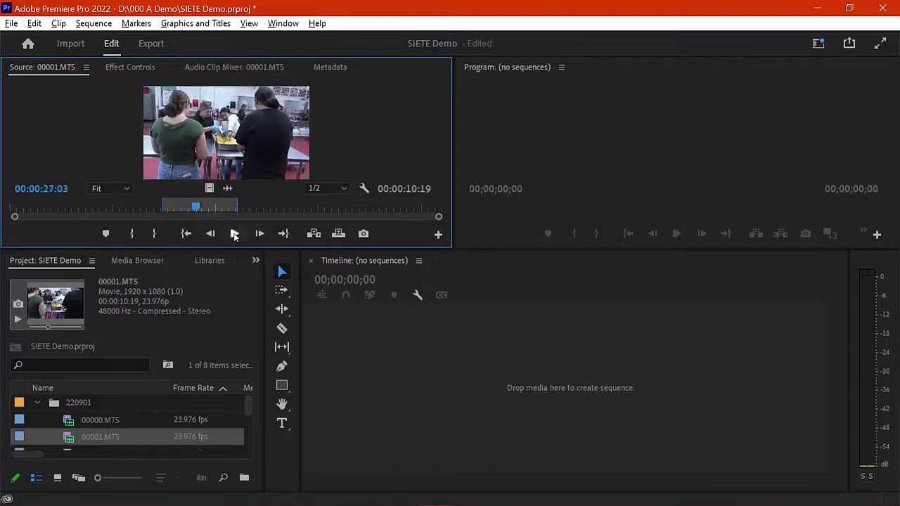
click(234, 233)
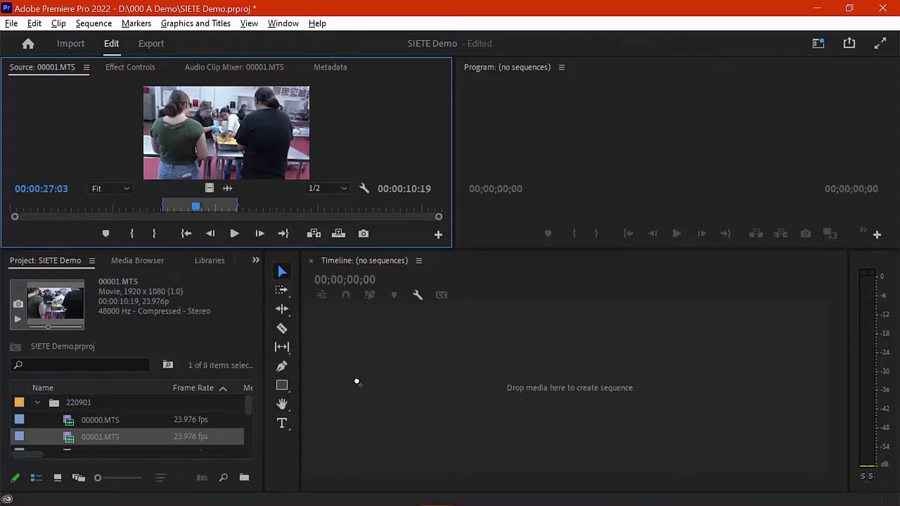
Step: Drag 00001.MTS onto the empty Timeline to create sequence 00001, giving the timeline and project panels more height
drag(356, 381, 354, 379)
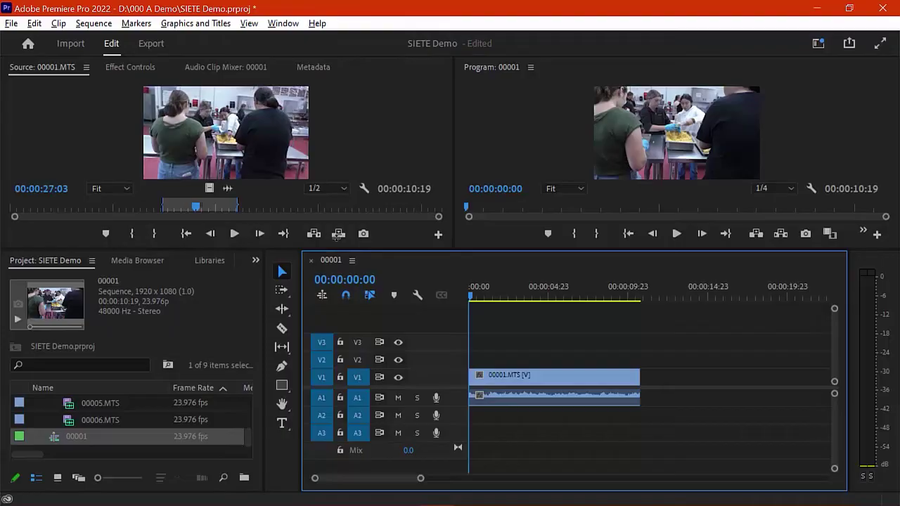
drag(337, 249, 337, 217)
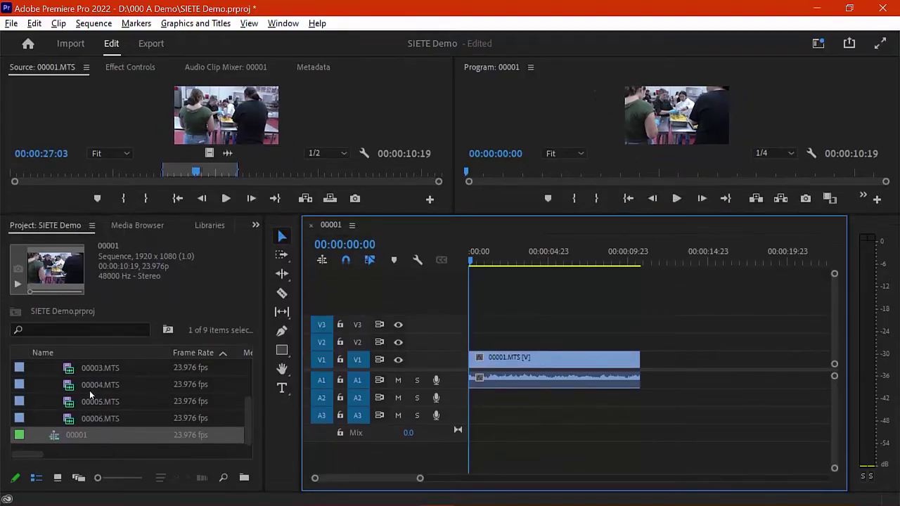
scroll(123, 401, up, 2)
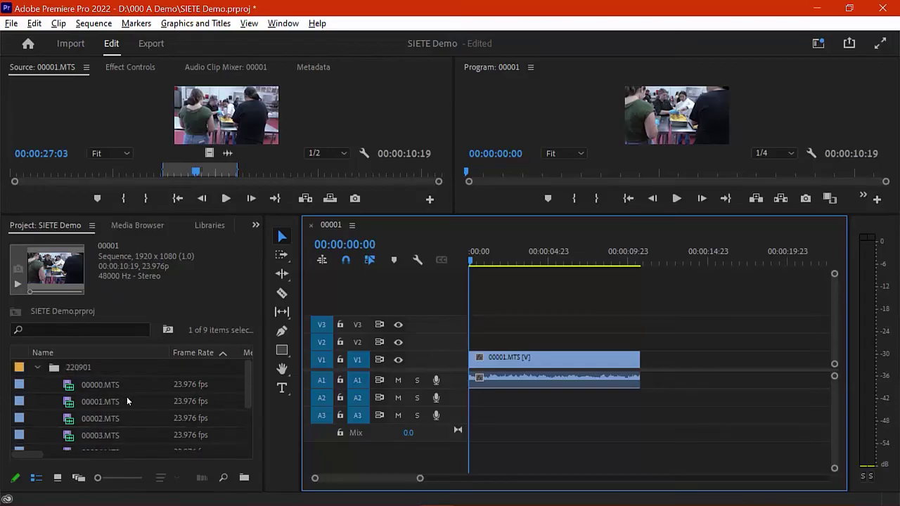
scroll(72, 429, down, 2)
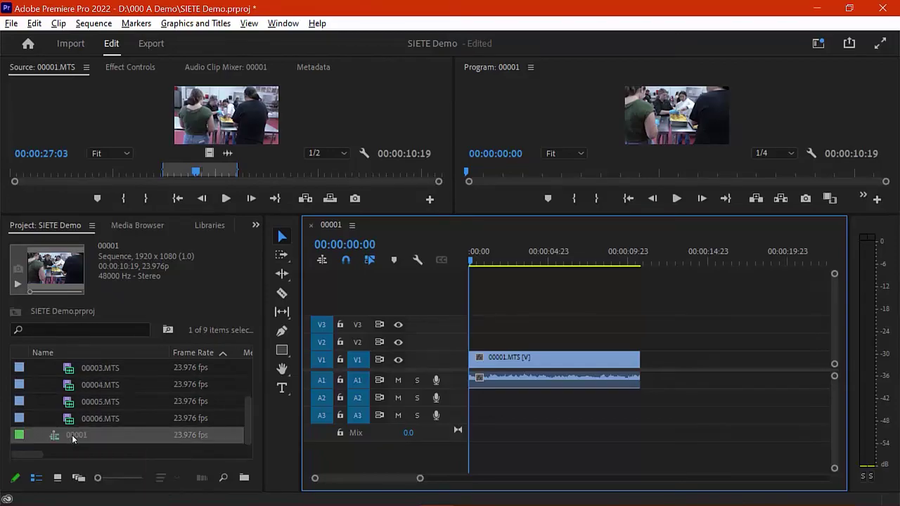
scroll(77, 436, up, 2)
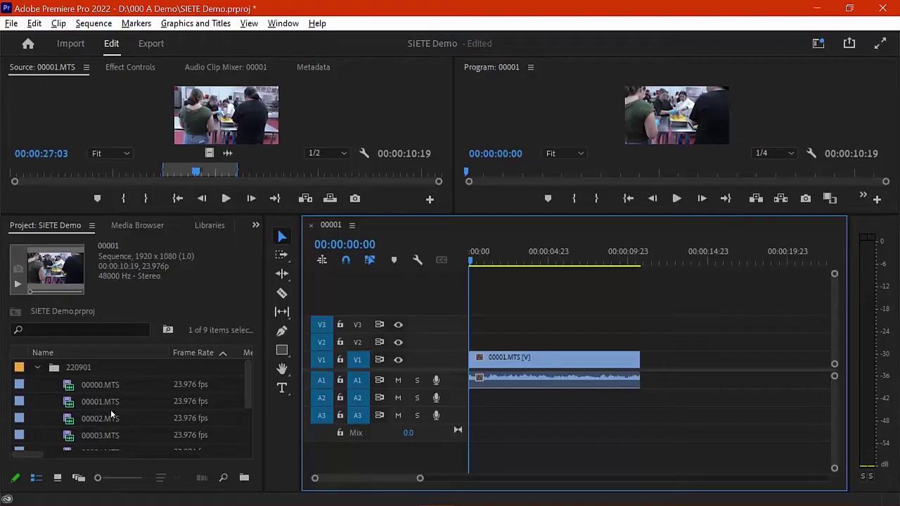
scroll(95, 407, down, 2)
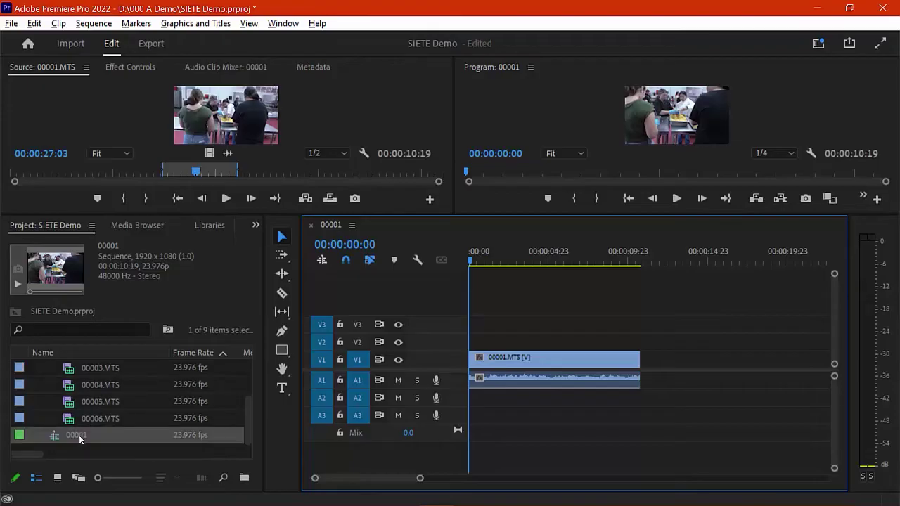
Step: Rename the 00001 sequence to 'Seq1'
click(80, 436)
right_click(79, 436)
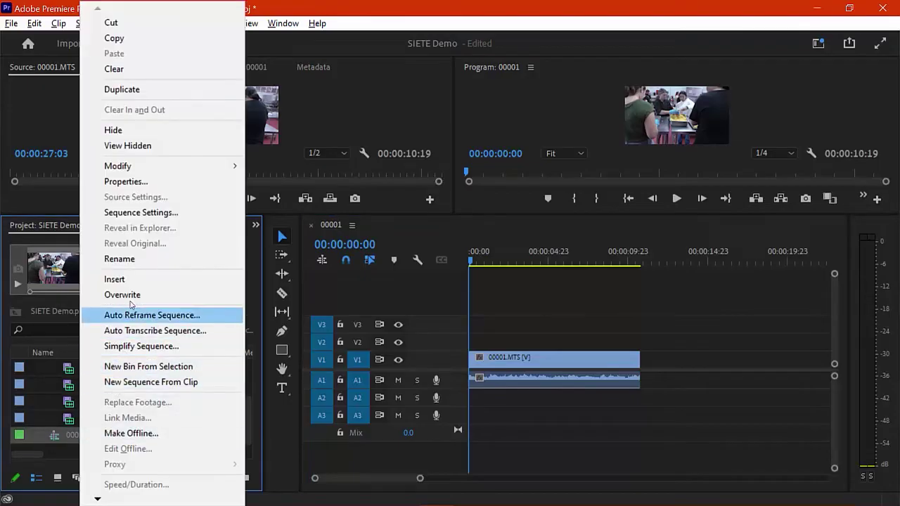
click(120, 260)
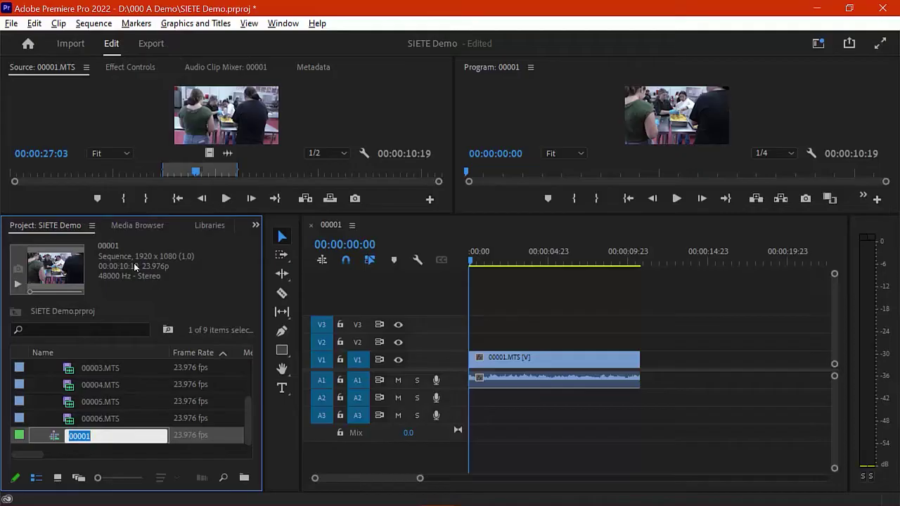
text(Seq1)
key(Return)
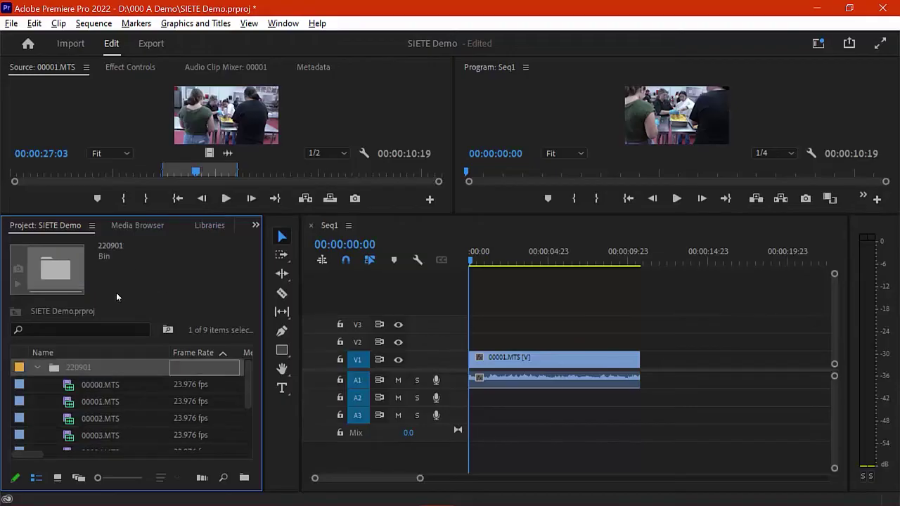
Step: Load 00003.MTS into the Source Monitor and make the video monitors taller
double_click(71, 440)
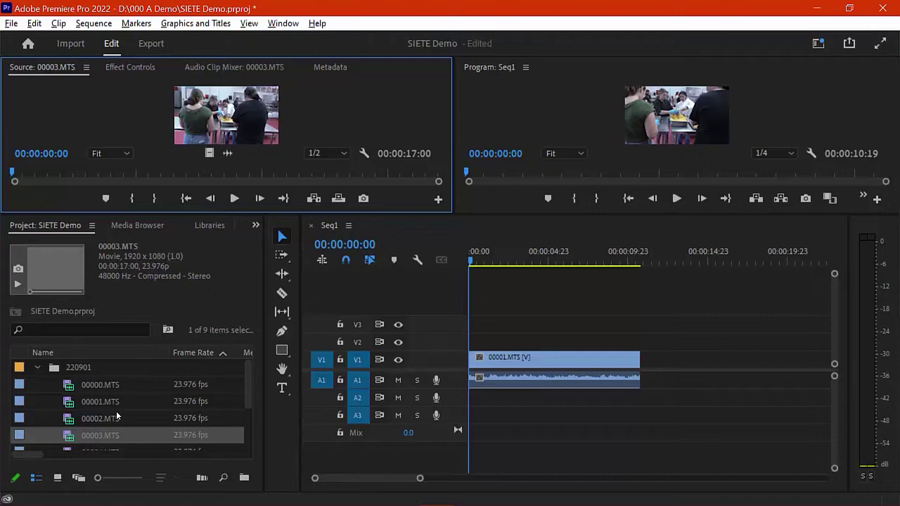
scroll(117, 414, down, 1)
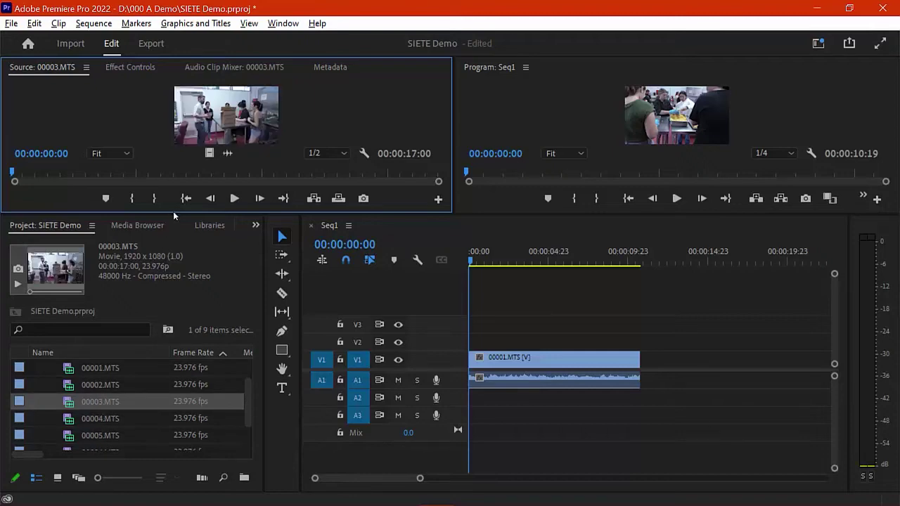
drag(174, 210, 176, 352)
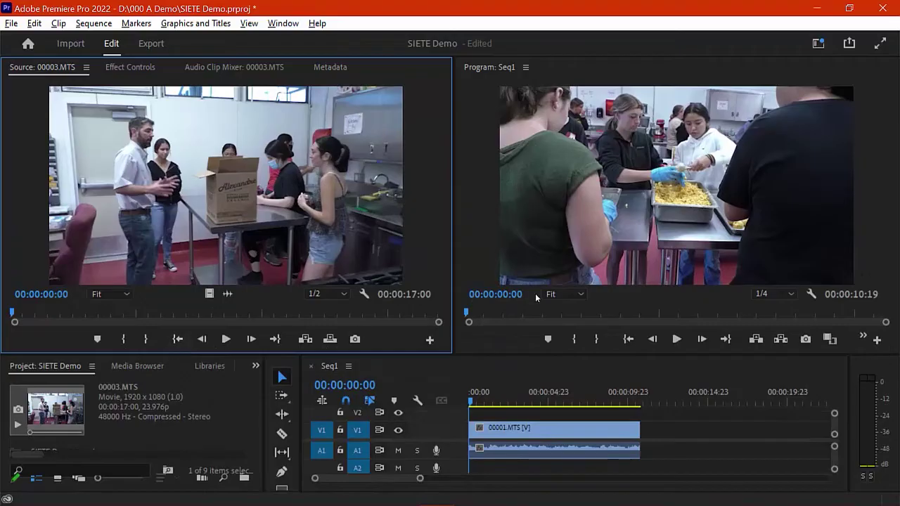
drag(431, 360, 426, 359)
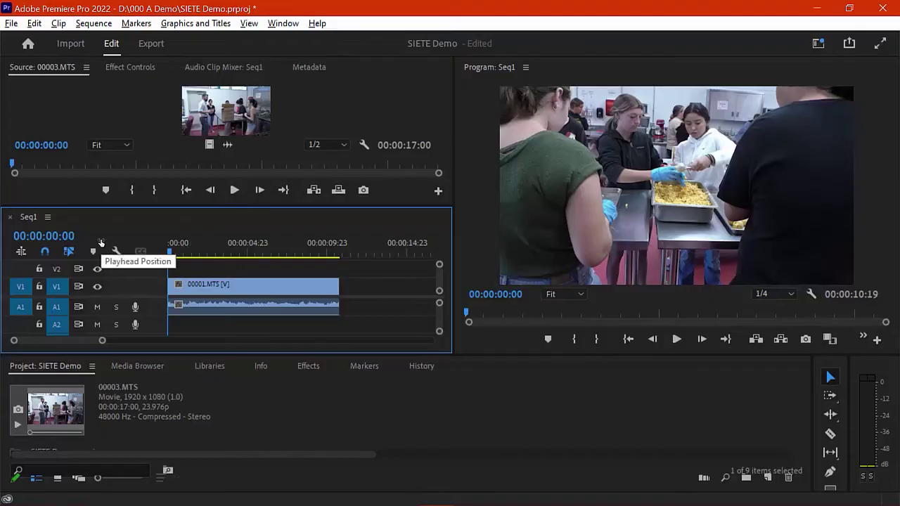
Step: Restore the saved workspace layout and nudge the divider to enlarge the monitors slightly
click(283, 23)
mouse_move(415, 32)
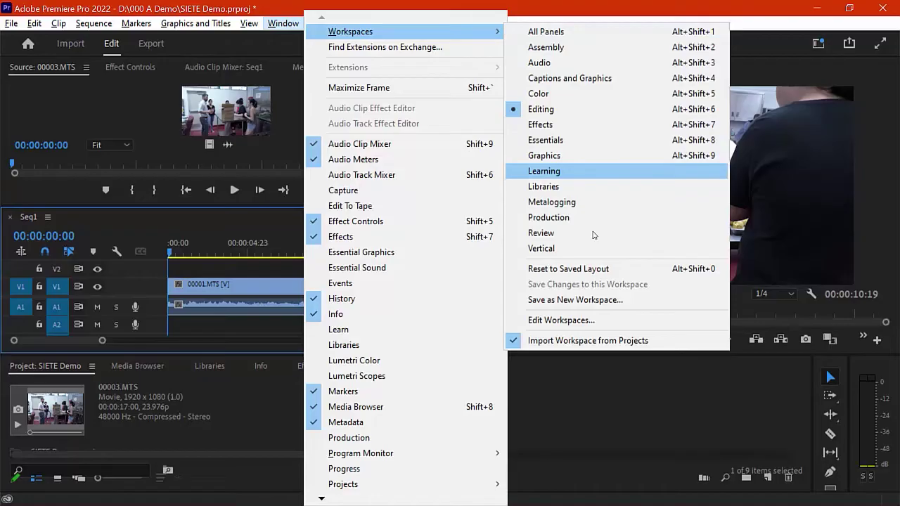
click(576, 270)
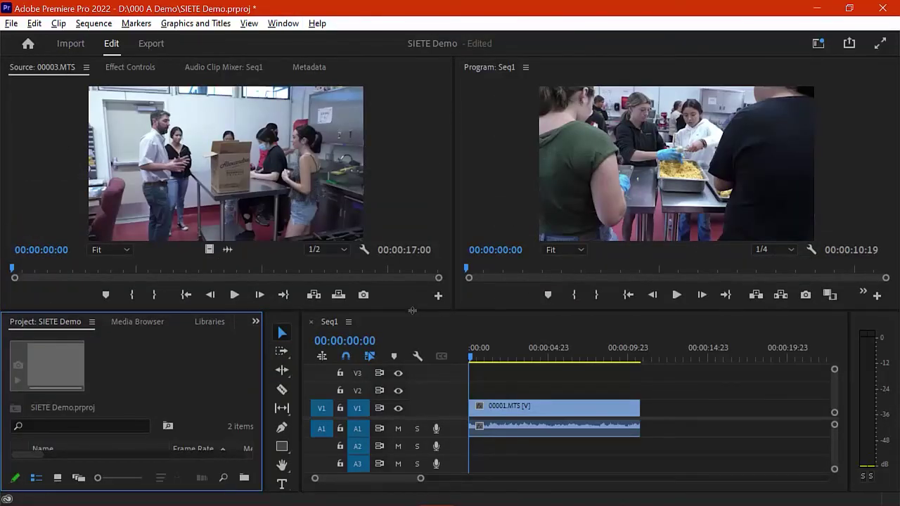
drag(417, 310, 401, 320)
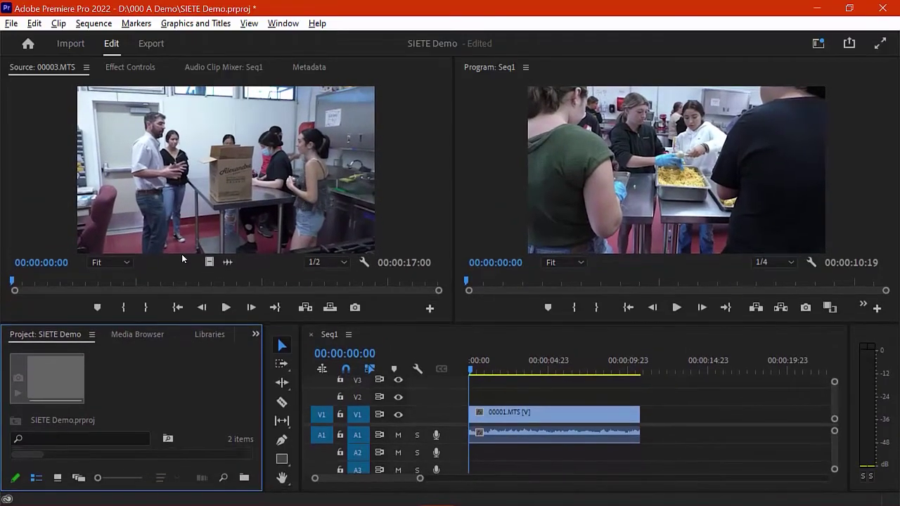
Step: Mark 00003.MTS from 00:00:02:03 to 00:00:07:23 and place it on V2/A2 after 00001.MTS
drag(48, 281, 64, 280)
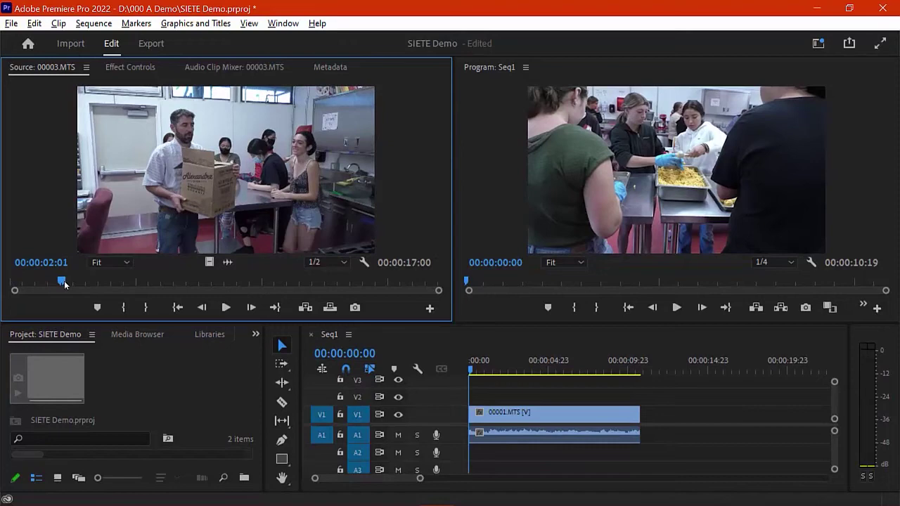
click(123, 307)
drag(65, 285, 210, 286)
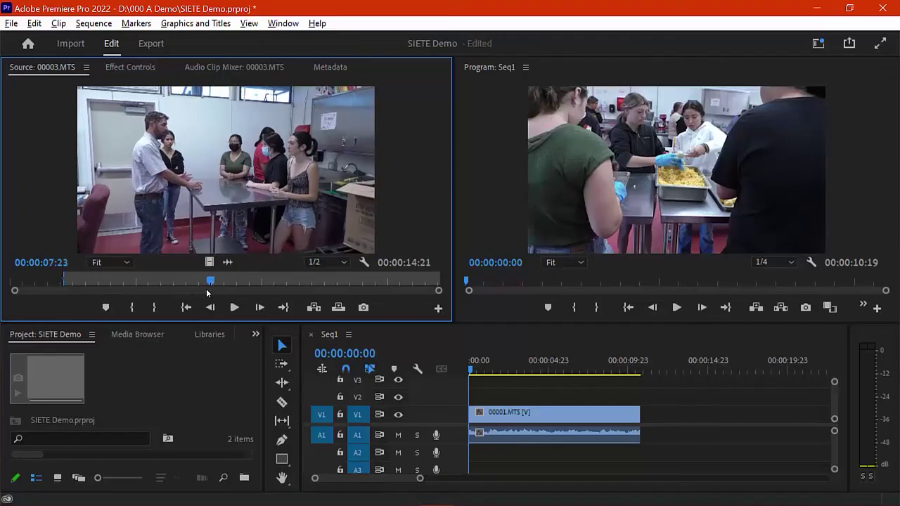
click(154, 307)
drag(491, 283, 632, 392)
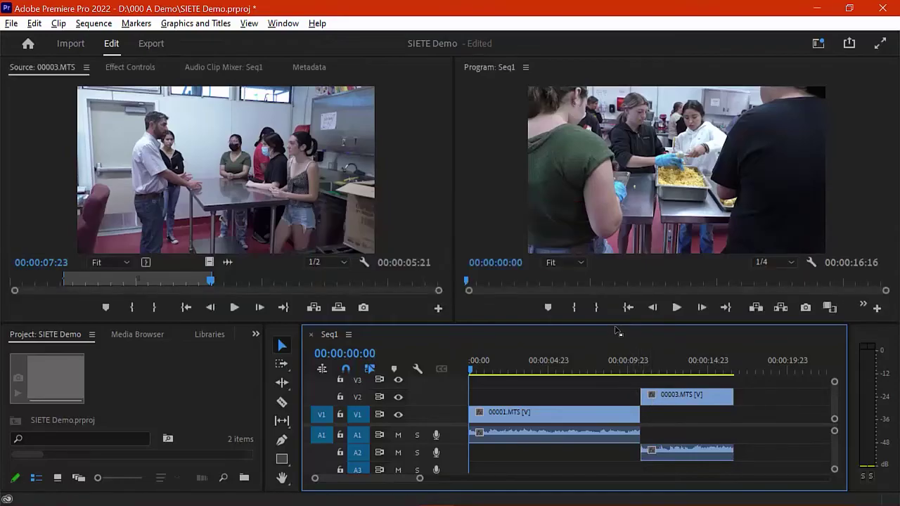
drag(613, 322, 612, 287)
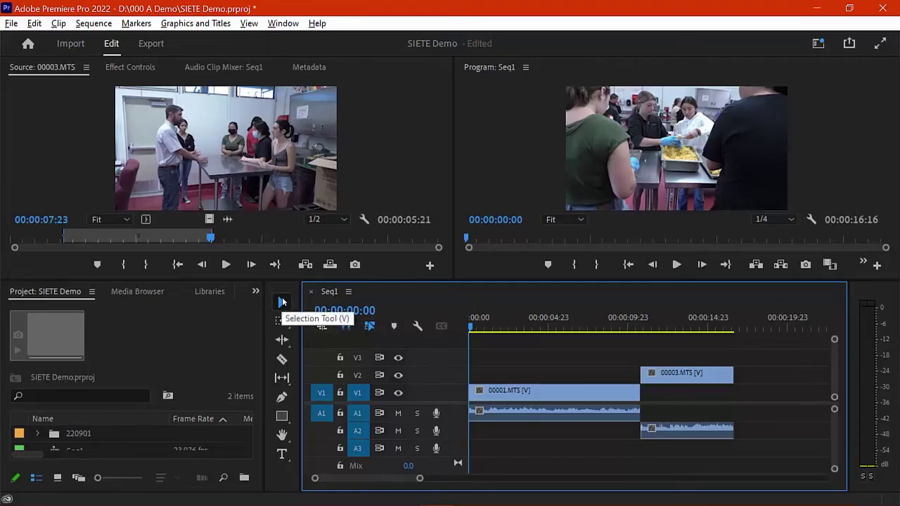
Step: Extend the end of 00003.MTS on V2 so Seq1 runs 00:00:18:20, then marquee-select both clips
click(635, 395)
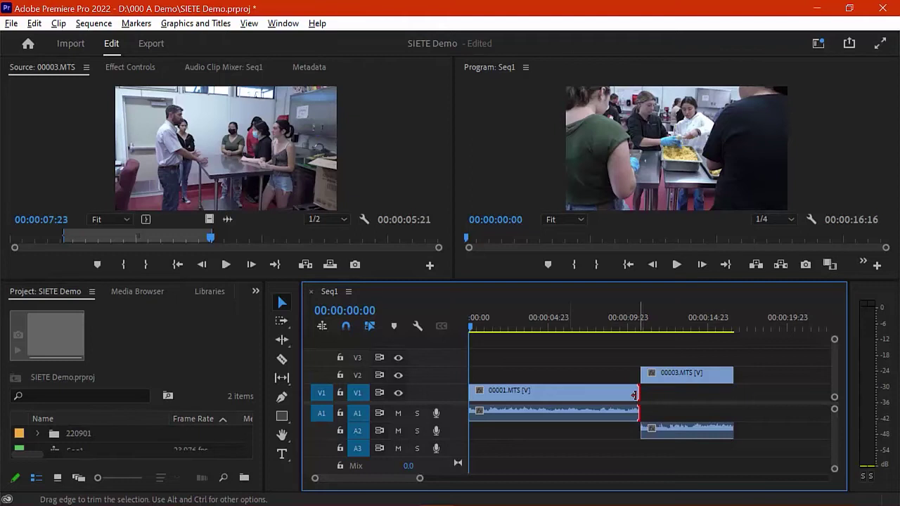
drag(635, 395, 650, 375)
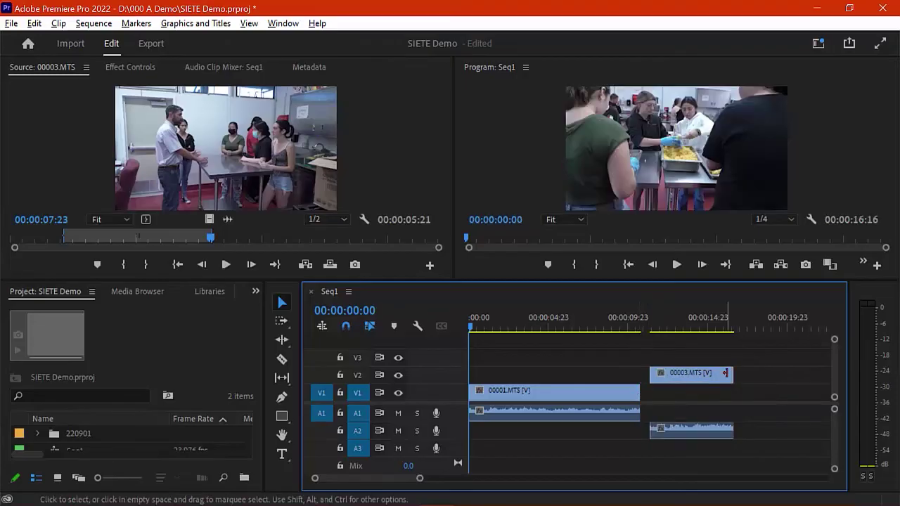
drag(730, 373, 773, 373)
drag(684, 374, 676, 376)
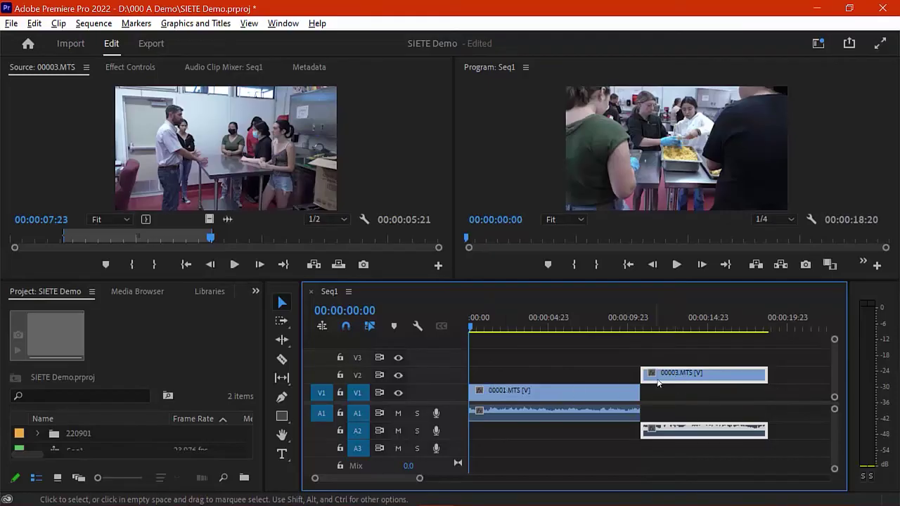
drag(558, 362, 673, 443)
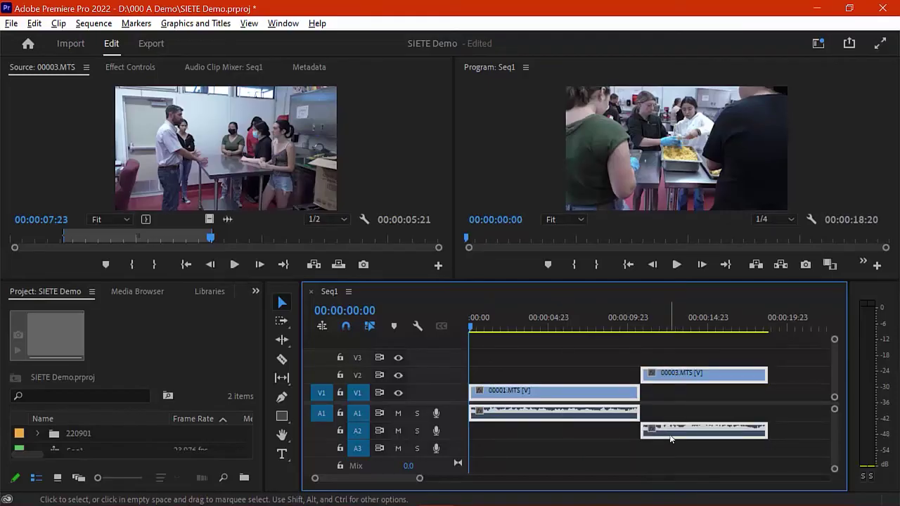
Step: Clear all clips from Seq1, make the timeline and project panels taller, and expand folder 220901
key(Delete)
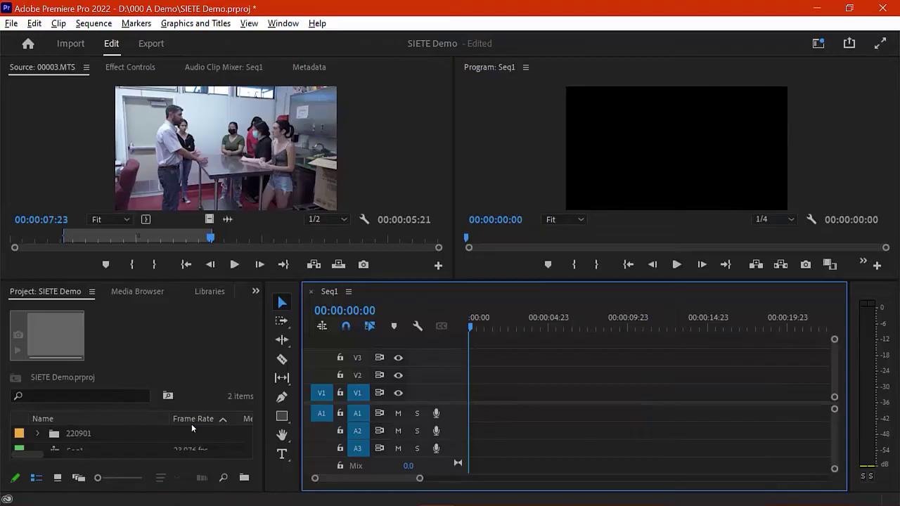
drag(194, 278, 193, 193)
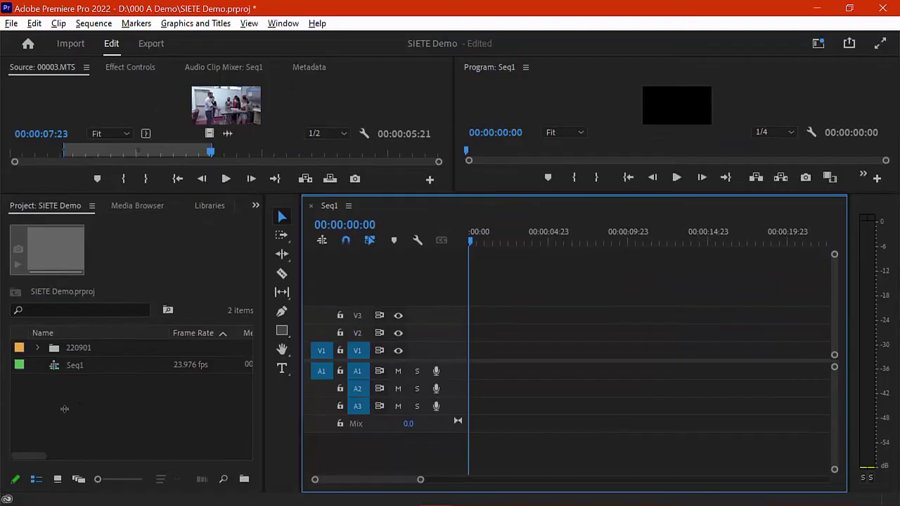
click(37, 348)
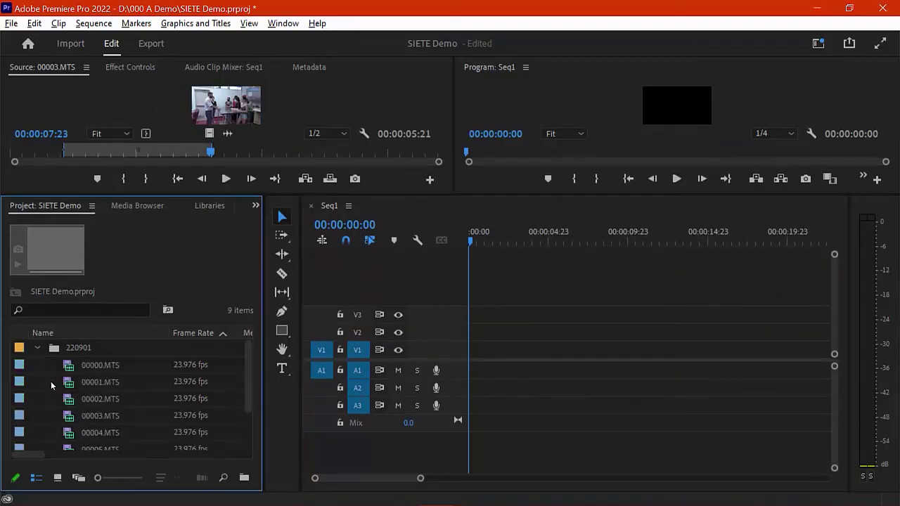
Step: Preview 00004, 00003, 00002 and 00006.MTS, finishing with 00005.MTS in the Source monitor
double_click(69, 436)
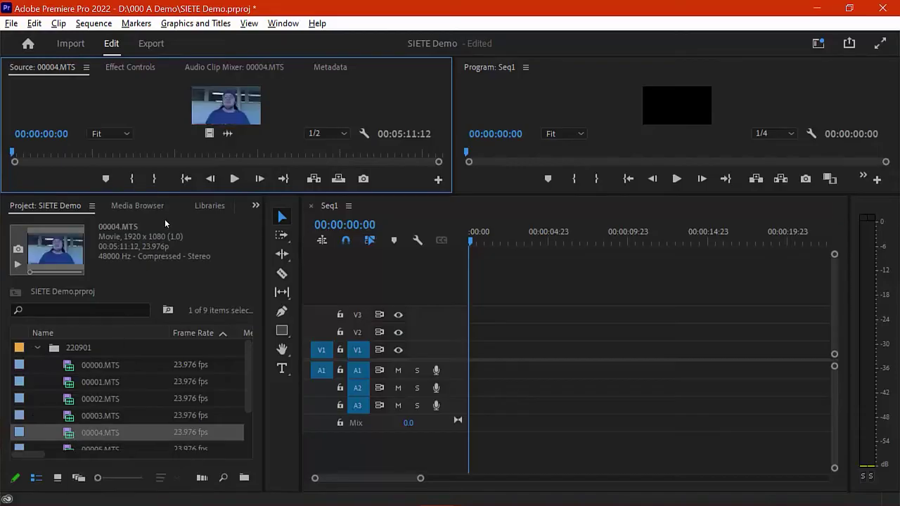
double_click(71, 420)
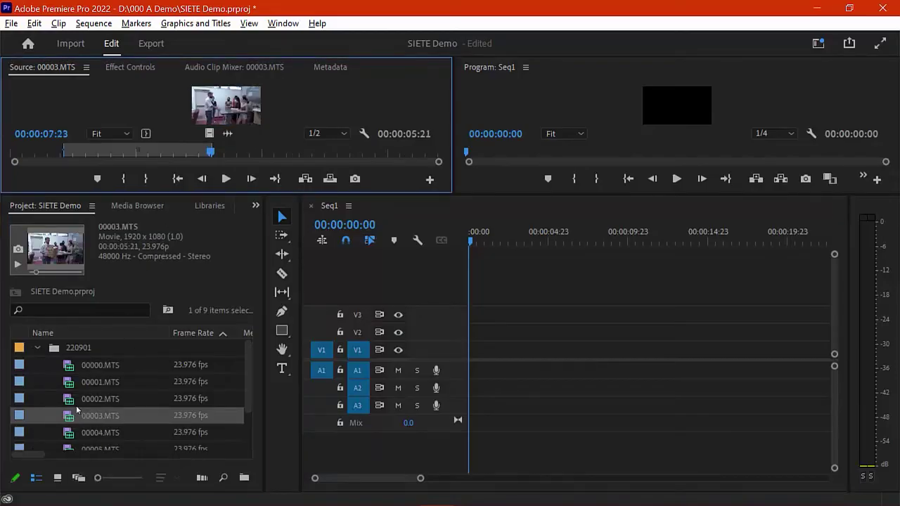
double_click(74, 404)
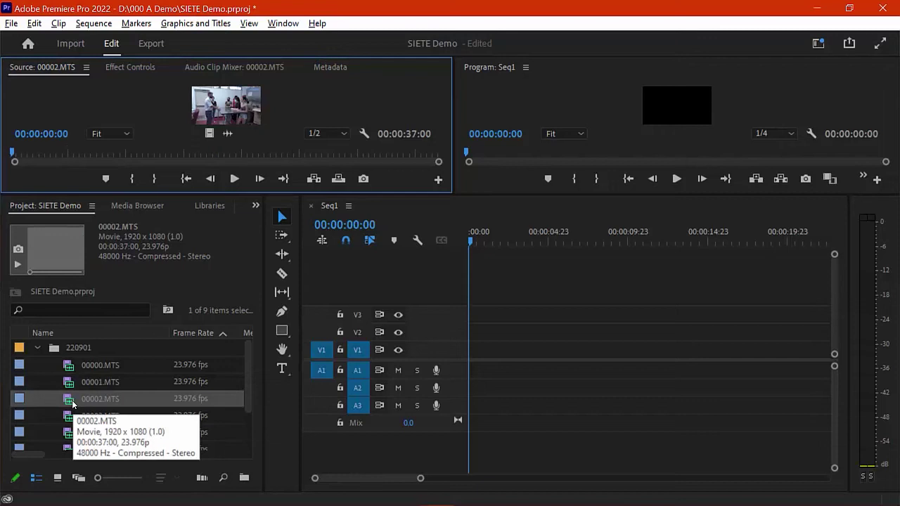
scroll(74, 425, down, 1)
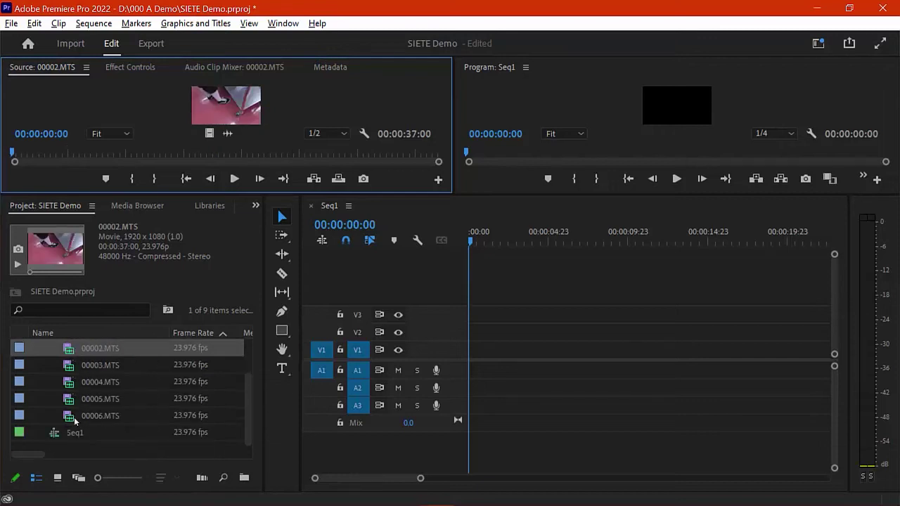
double_click(74, 417)
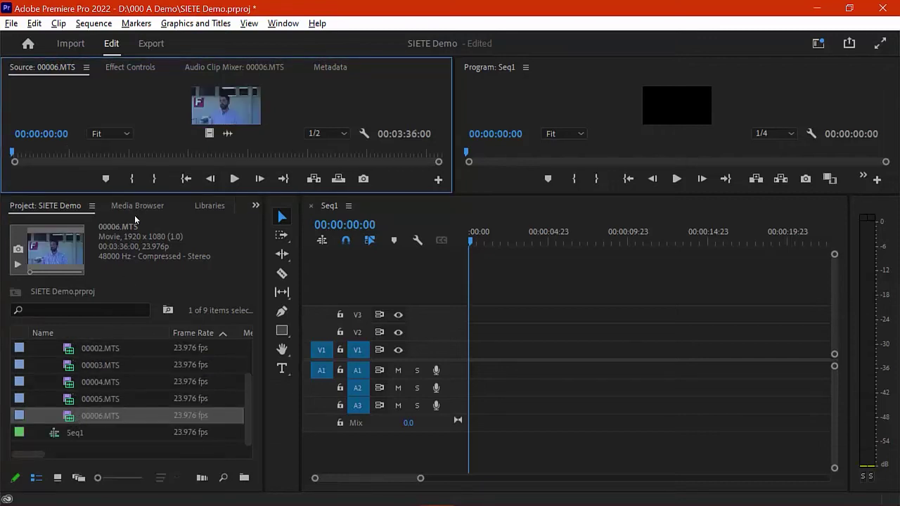
double_click(74, 400)
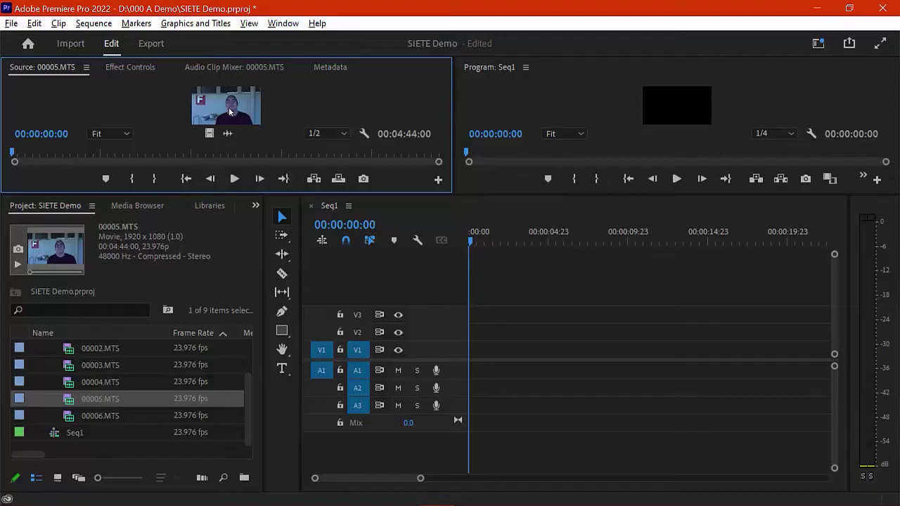
Step: Add the whole 00005.MTS to Seq1 on V1 and A1, zoom out, and enlarge the monitors
drag(229, 111, 469, 351)
drag(412, 479, 656, 478)
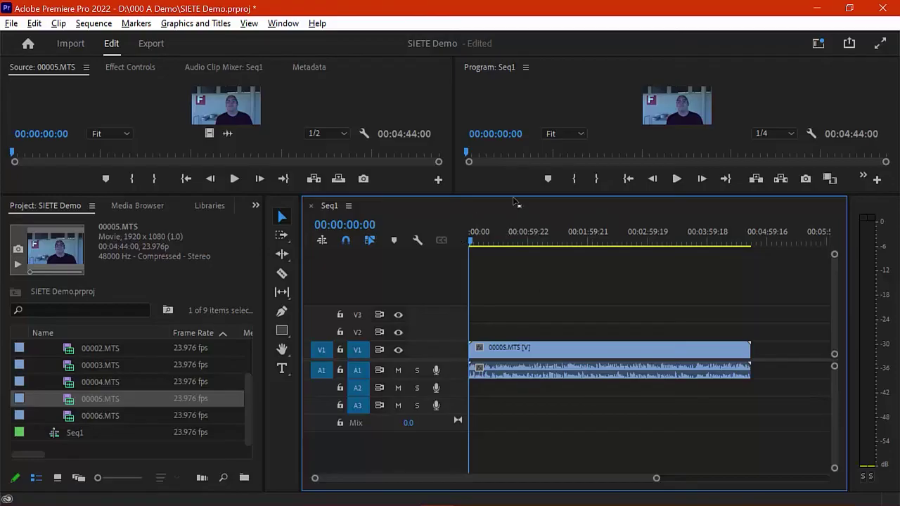
drag(514, 195, 514, 296)
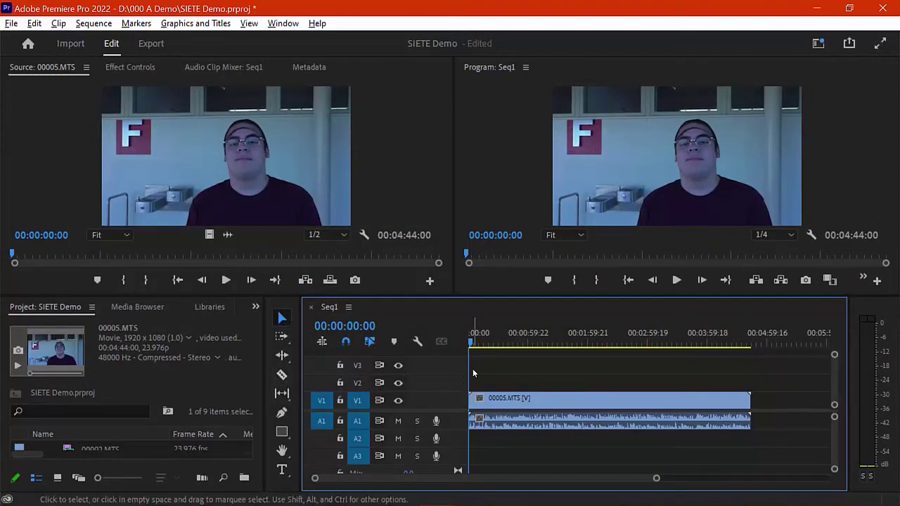
Step: Play the sequence briefly, then scrub the playhead to look for a cut point
key(space)
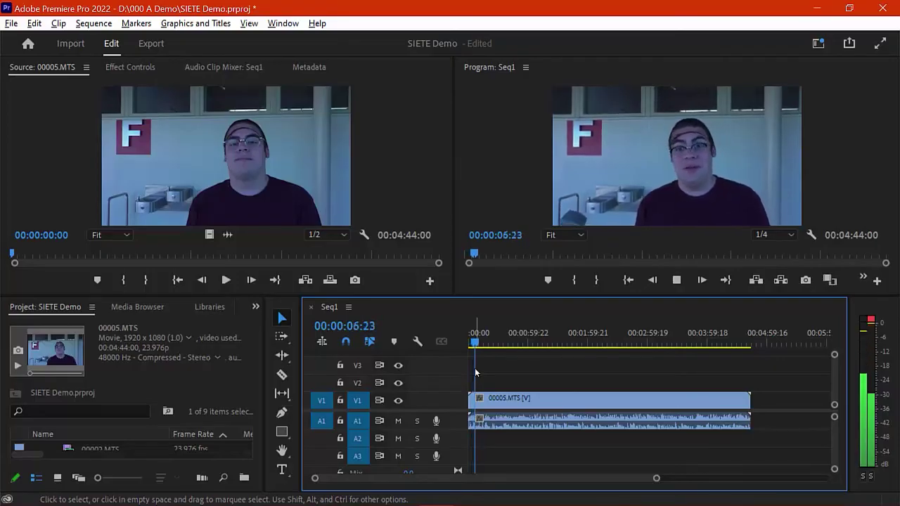
key(space)
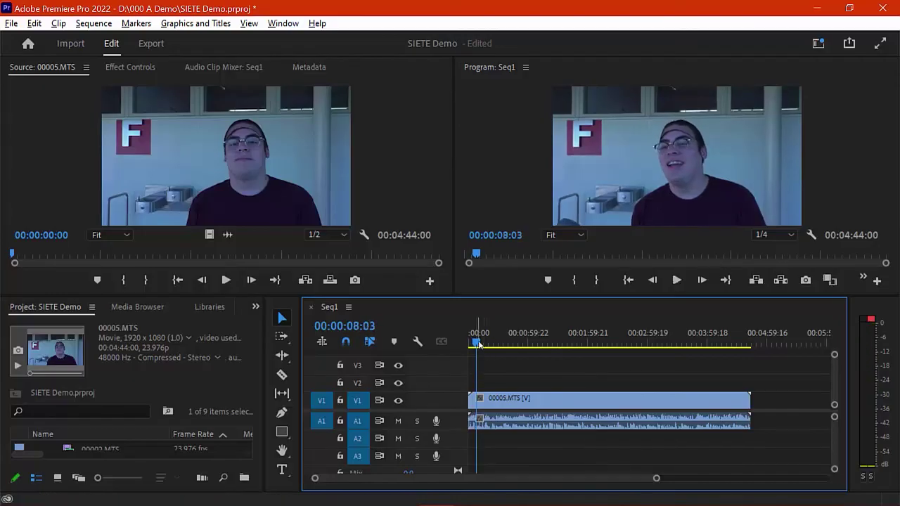
drag(477, 342, 495, 344)
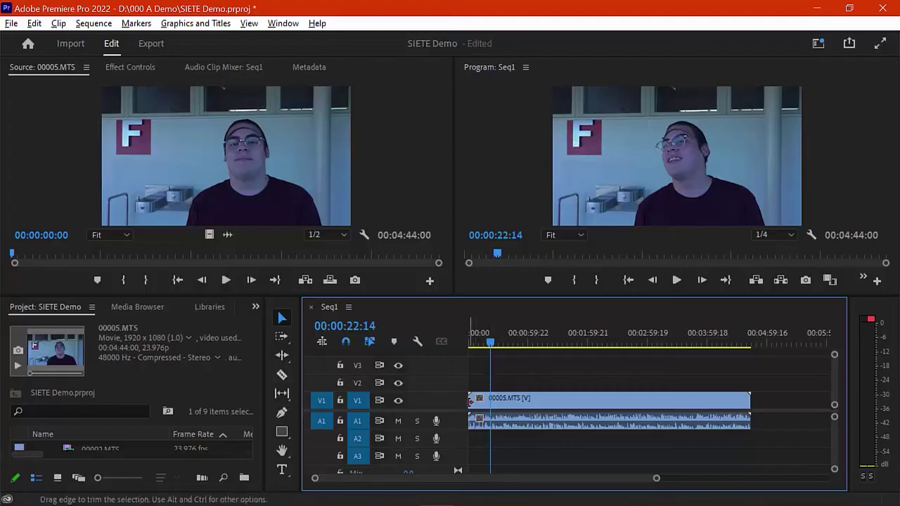
Step: Trim about 22 seconds off the start of 00005.MTS and replay from the beginning
drag(471, 399, 493, 399)
drag(489, 351, 464, 346)
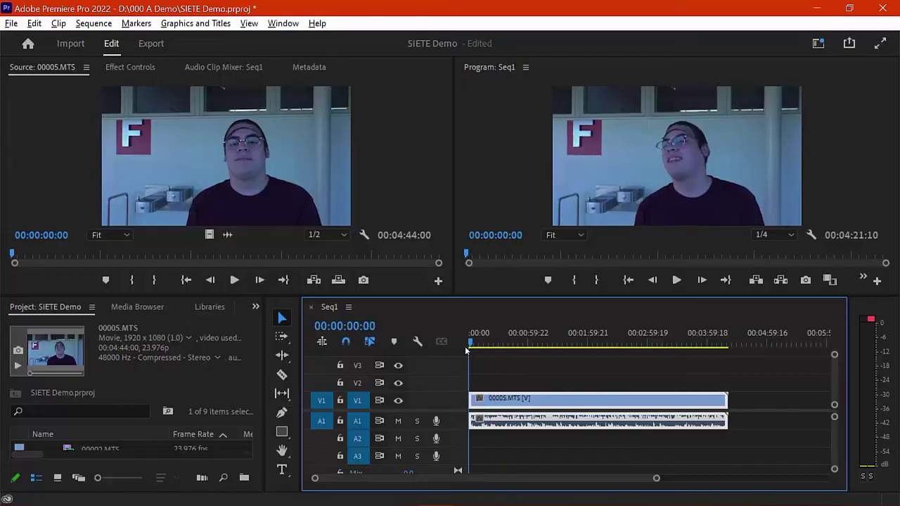
key(space)
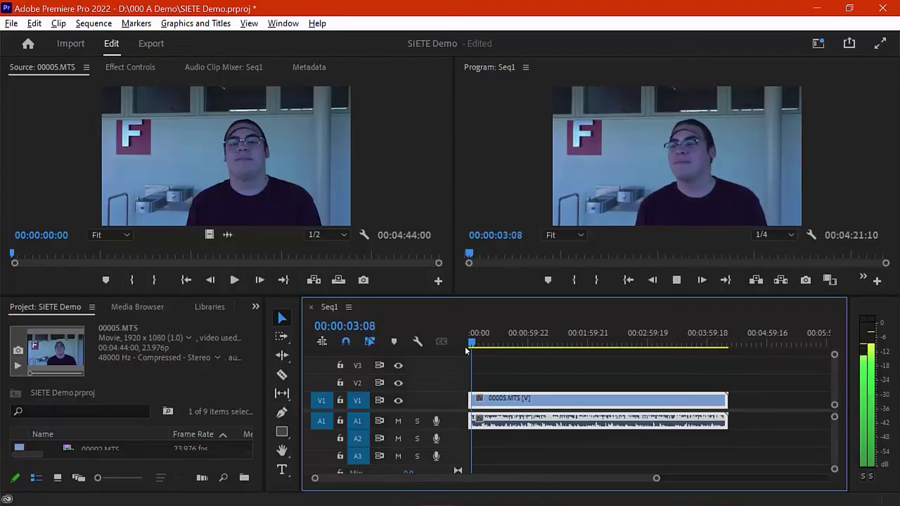
key(space)
Step: Trim a little more off the clip's start and play to check, stopping at 00:00:11:18
mouse_move(470, 399)
mouse_down()
mouse_move(492, 407)
mouse_move(485, 398)
mouse_up()
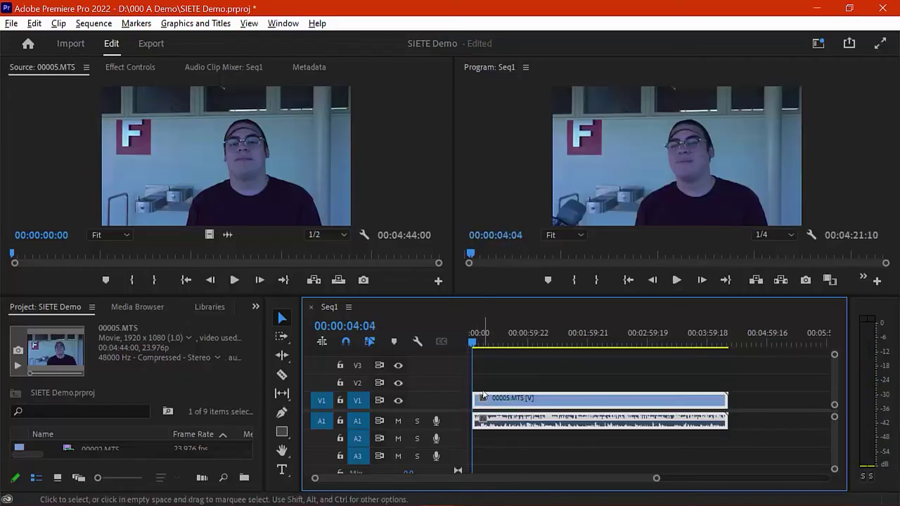
key(space)
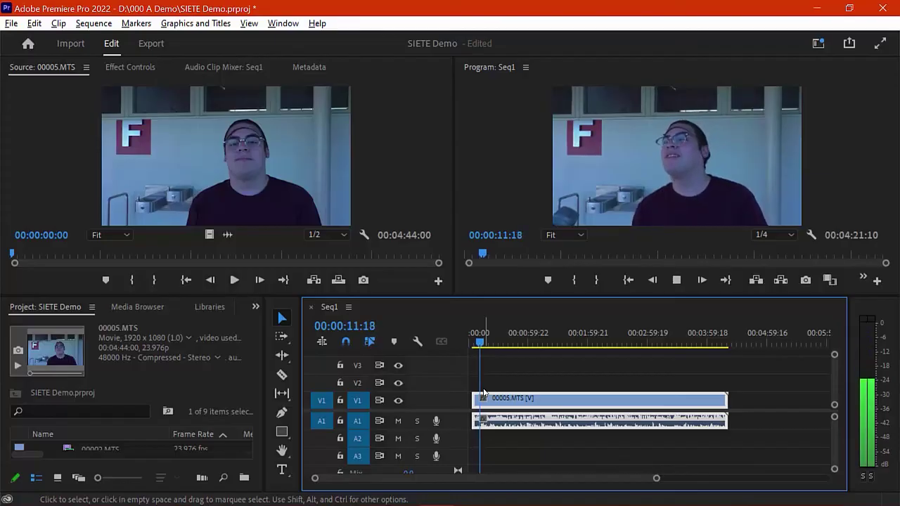
key(space)
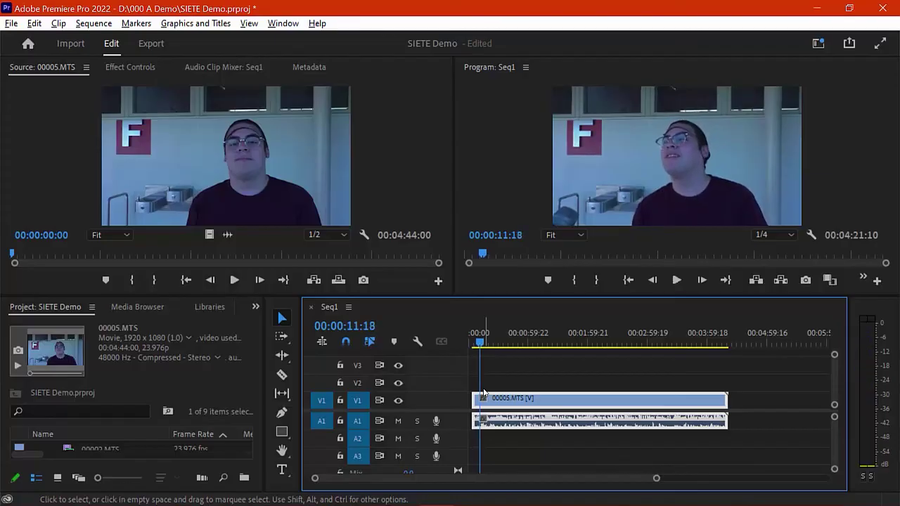
Step: Razor-cut 00005.MTS at 00:00:11:18, 00:00:33:04, near one minute, 00:01:31:18 and 00:01:57:21
click(282, 376)
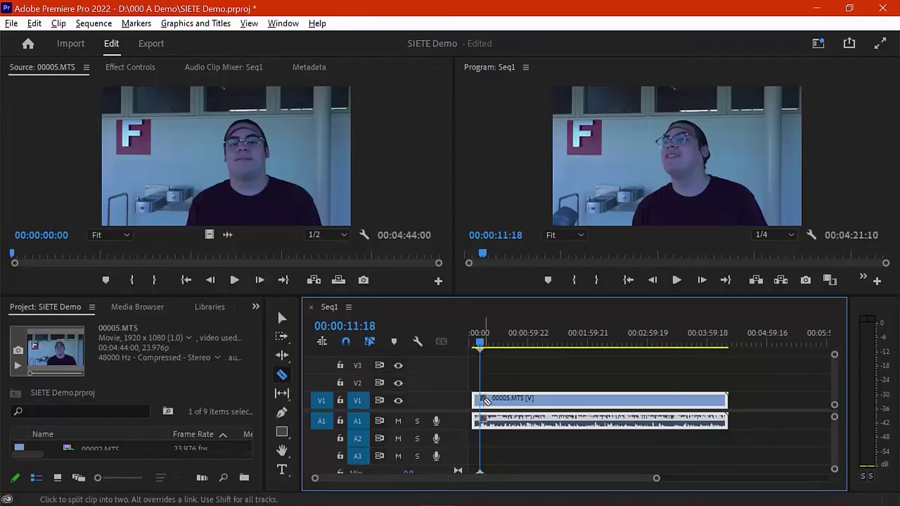
click(483, 399)
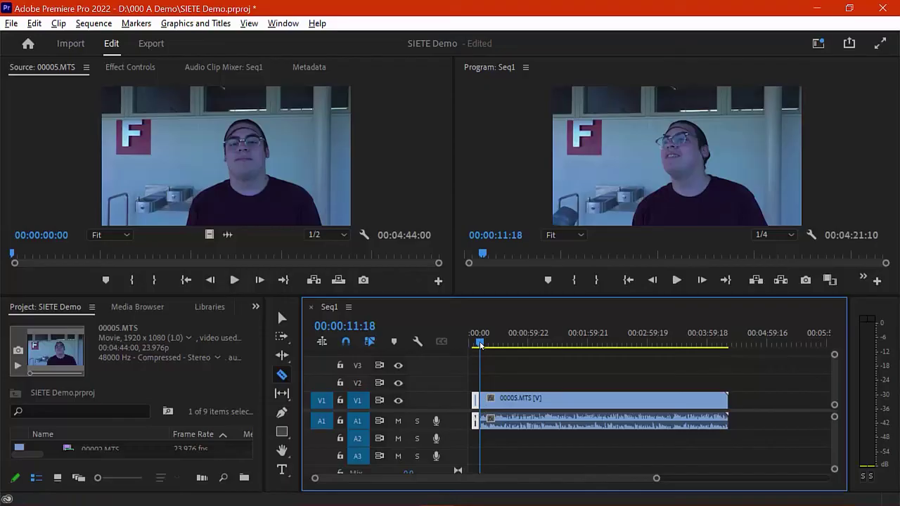
drag(479, 345, 501, 351)
click(501, 398)
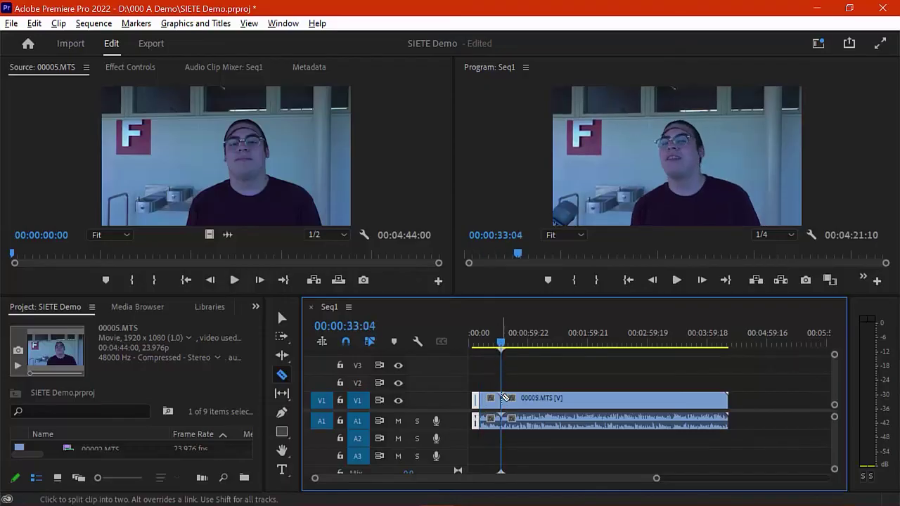
drag(502, 345, 530, 345)
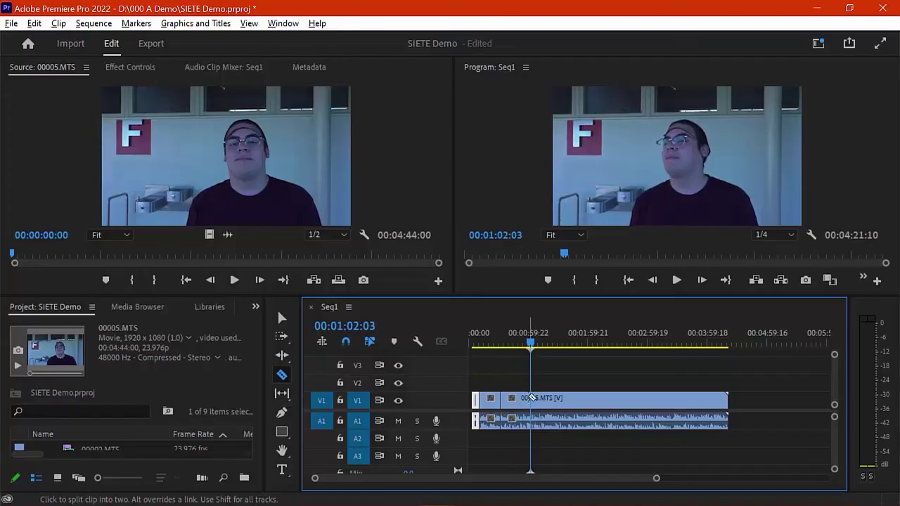
click(530, 399)
click(559, 343)
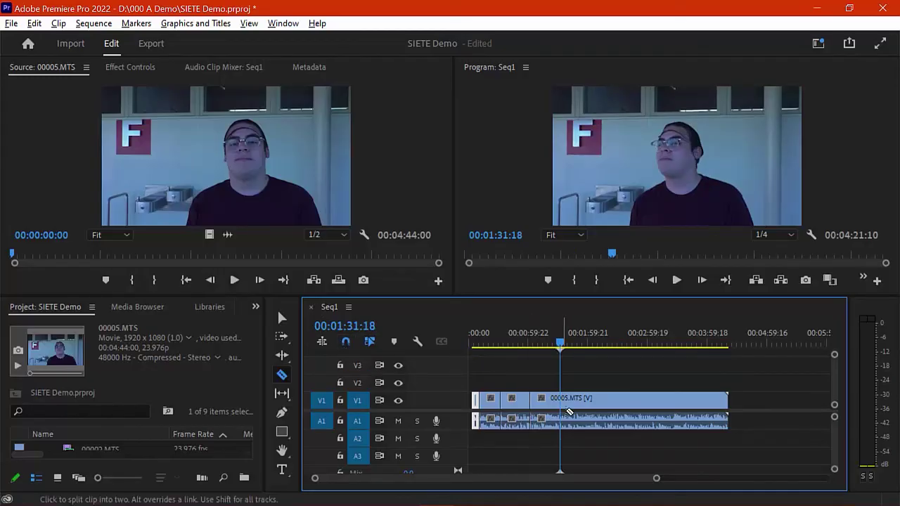
click(561, 399)
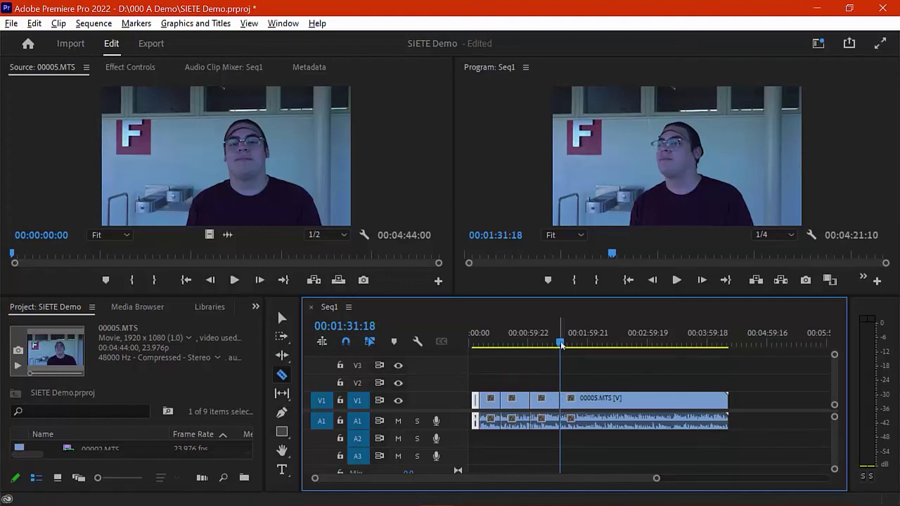
drag(562, 344, 586, 345)
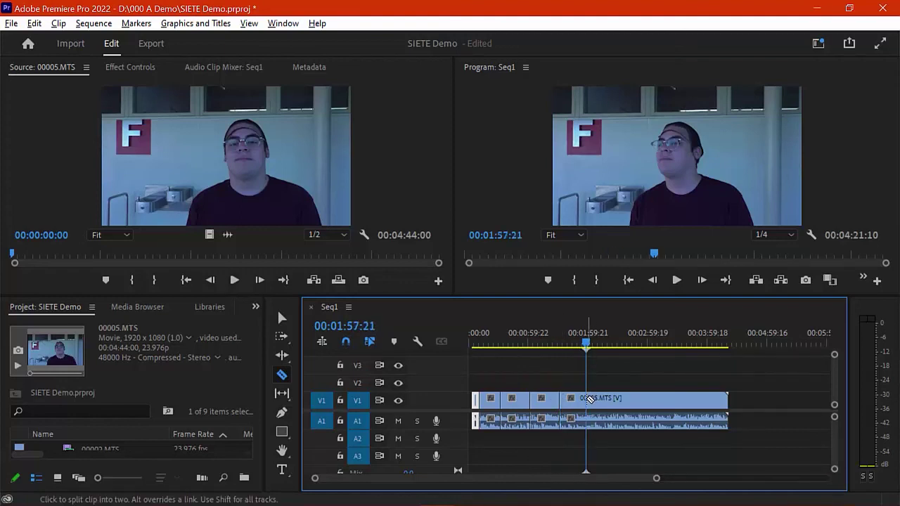
click(589, 399)
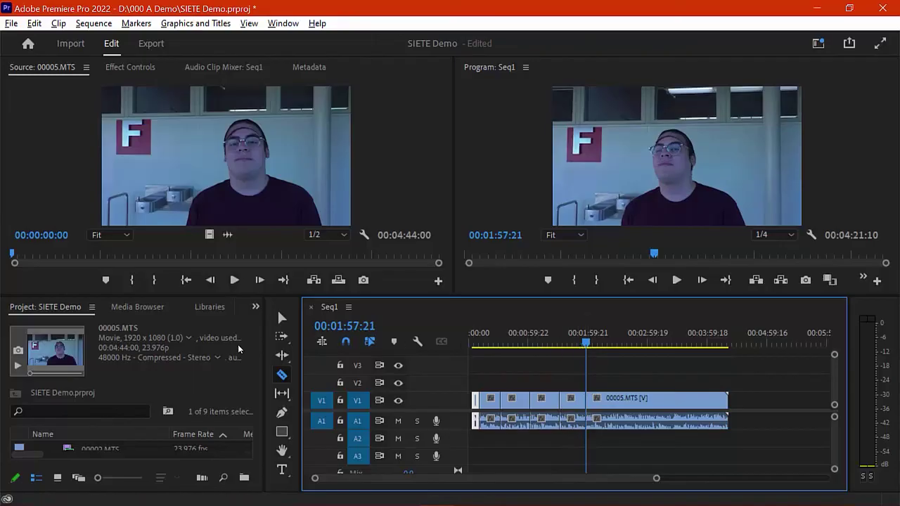
Step: With the Selection tool, delete two short unwanted pieces of 00005.MTS
click(281, 319)
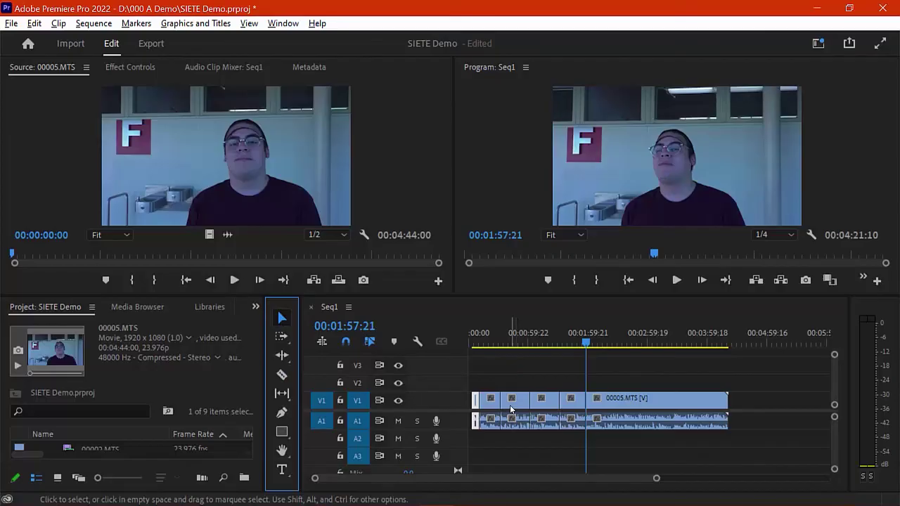
click(489, 406)
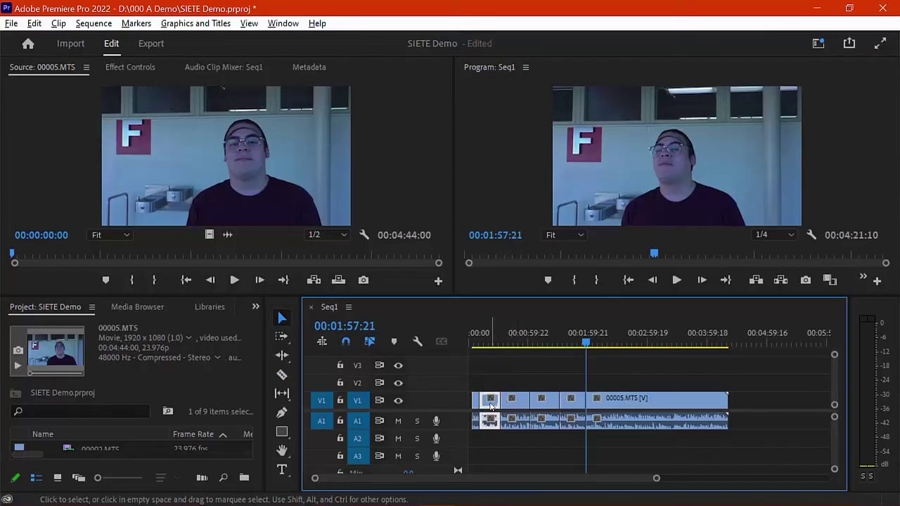
key(Delete)
click(544, 407)
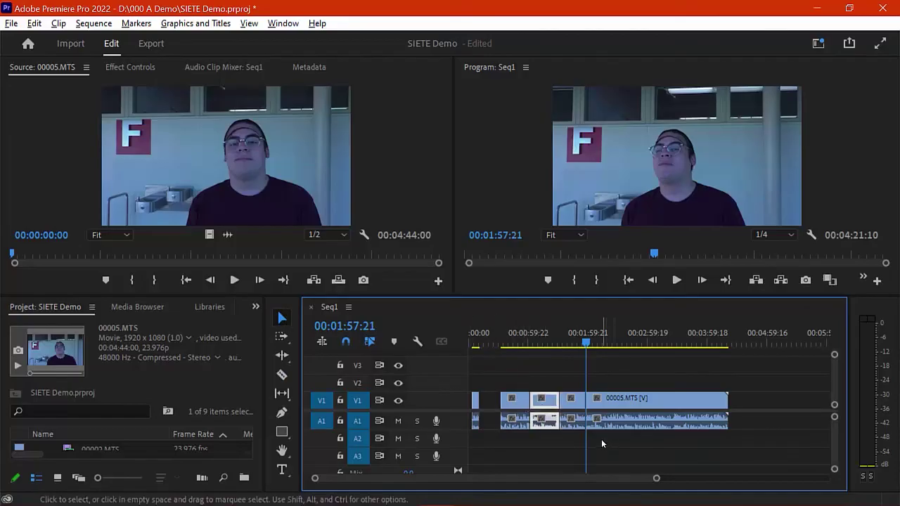
key(Delete)
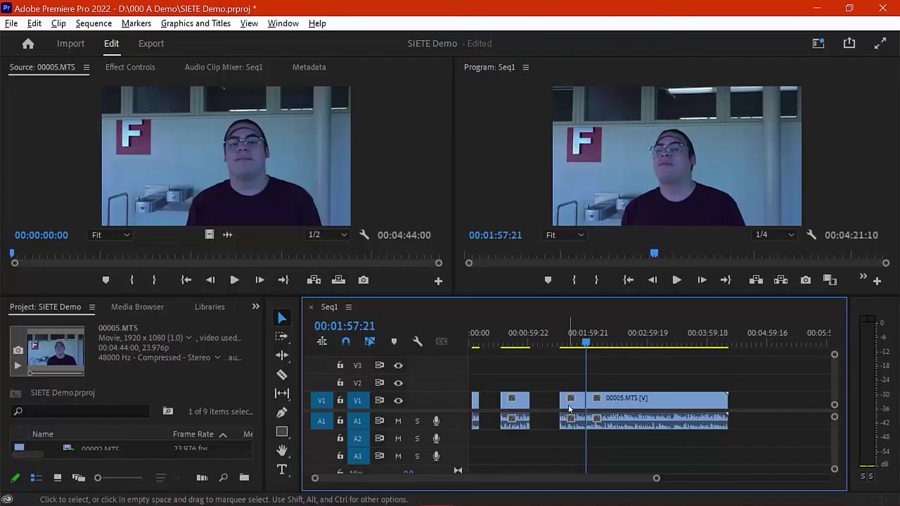
Step: Undo the deletions to restore the pieces, then remove a piece using the context-menu Cut
right_click(568, 404)
key(Delete)
key(ctrl+z)
key(ctrl+z)
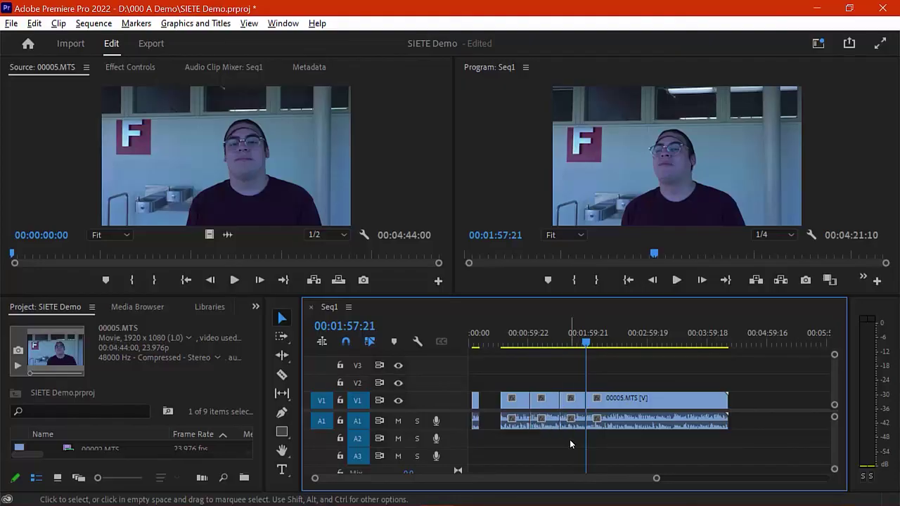
right_click(538, 412)
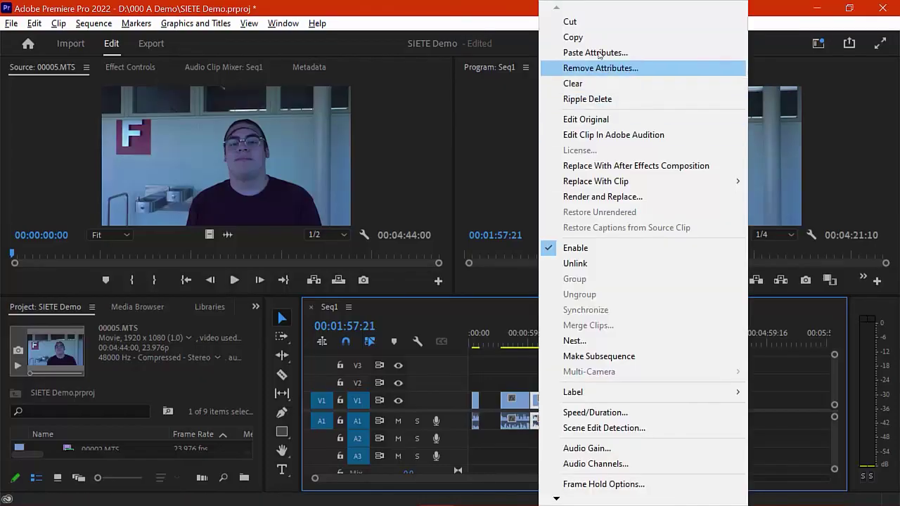
click(589, 23)
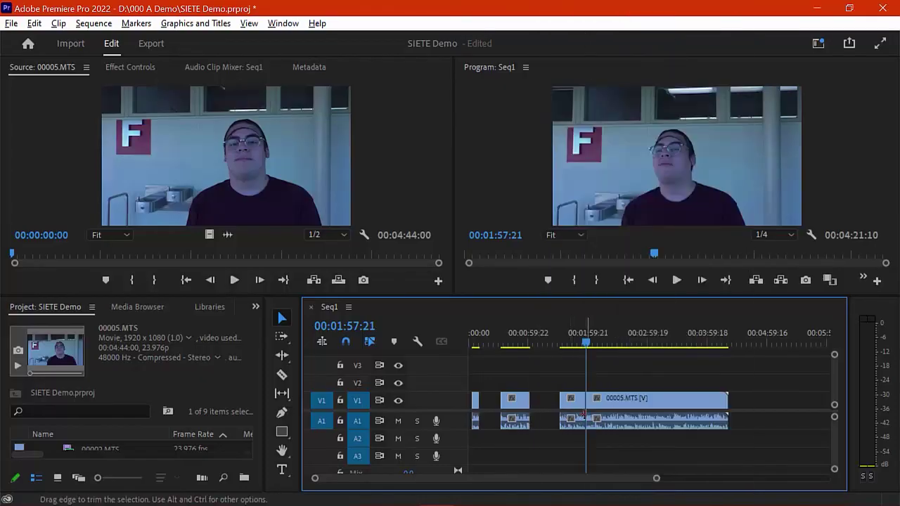